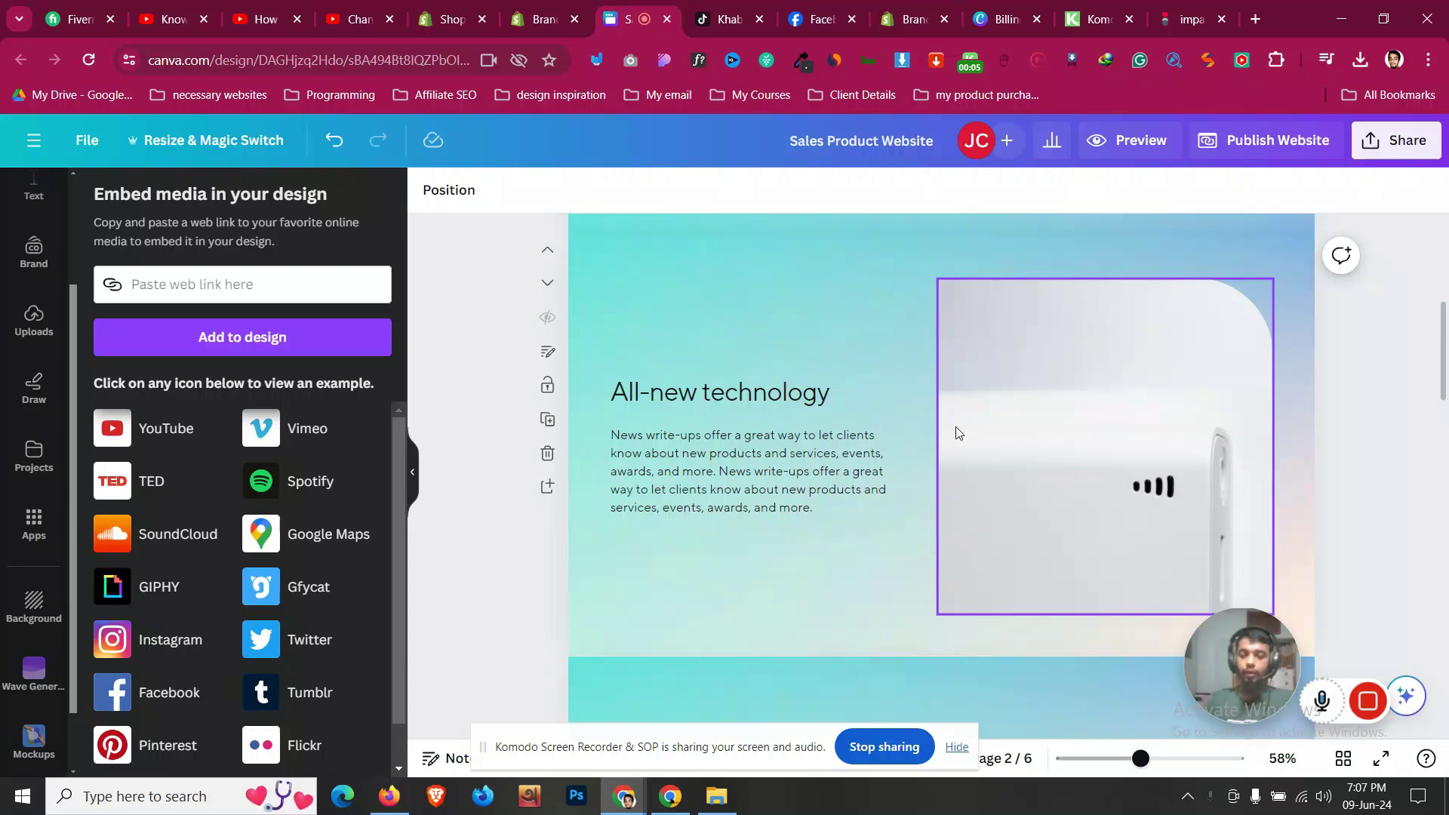
Scroll up and down through the Sales Product Website design pages to review them
scroll(955, 427, "up", 5)
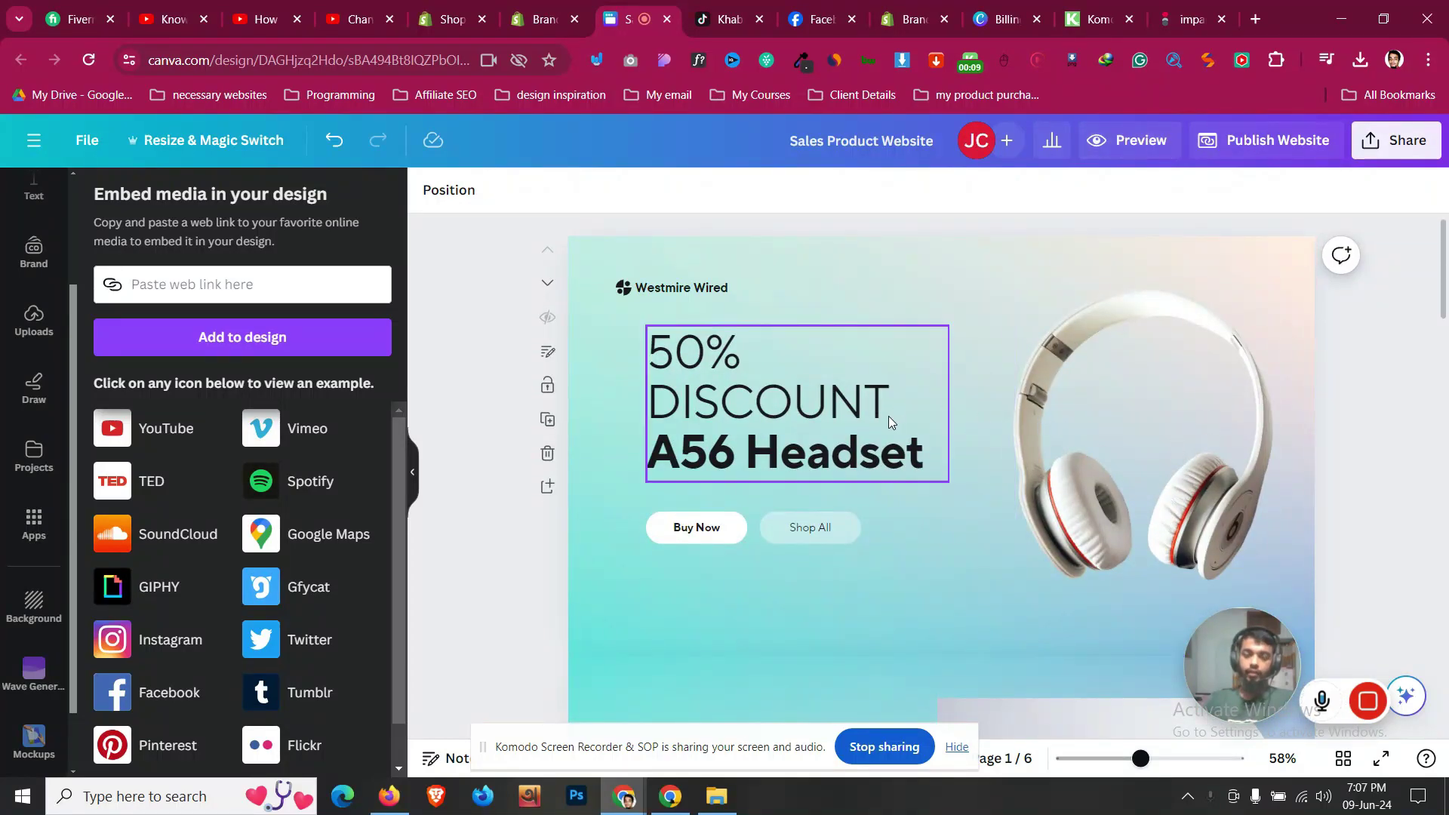
scroll(887, 421, "down", 2)
scroll(887, 421, "down", 3)
scroll(888, 421, "down", 3)
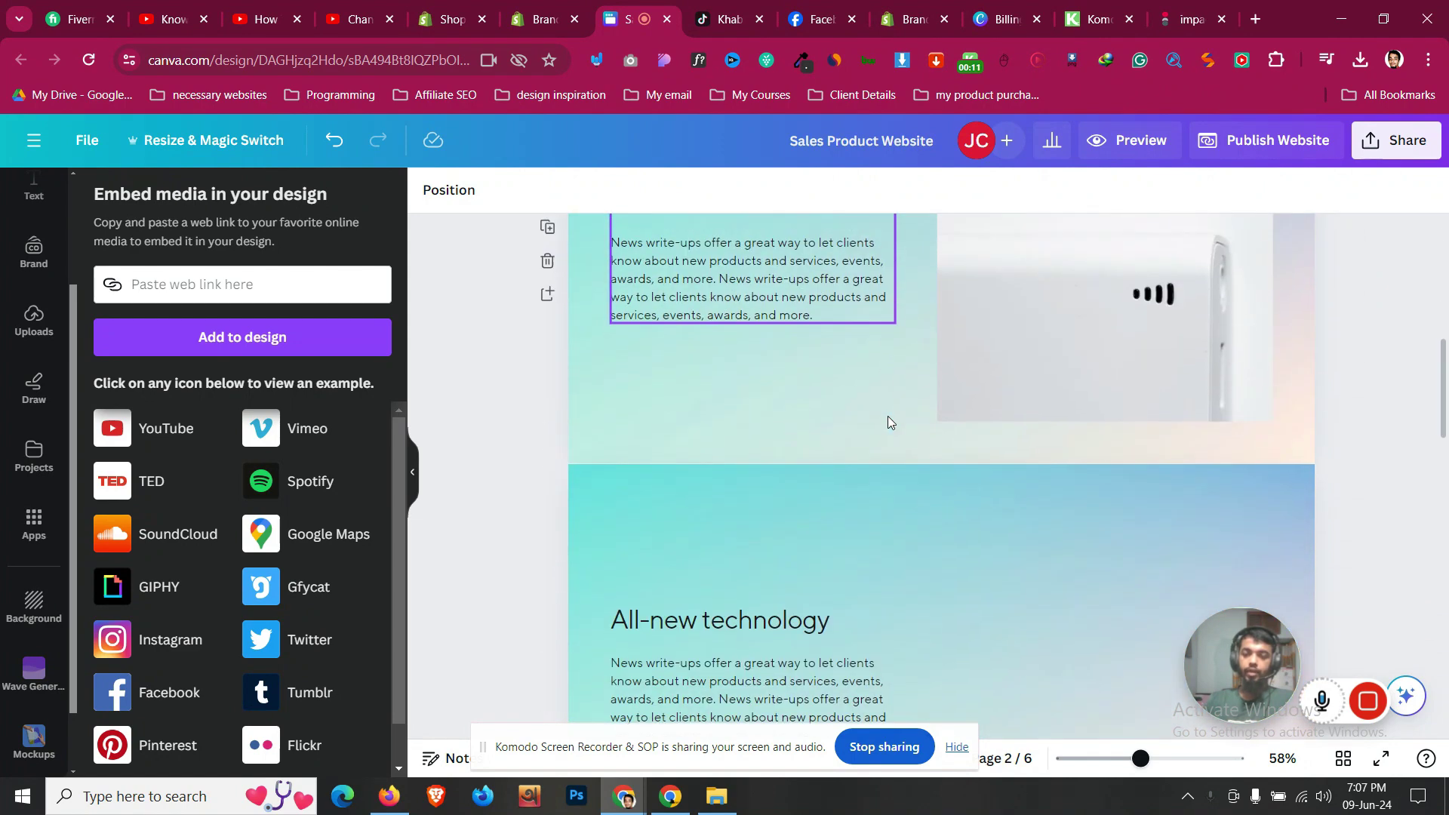
scroll(888, 422, "down", 1)
scroll(888, 421, "down", 3)
scroll(861, 410, "up", 1)
scroll(744, 400, "up", 1)
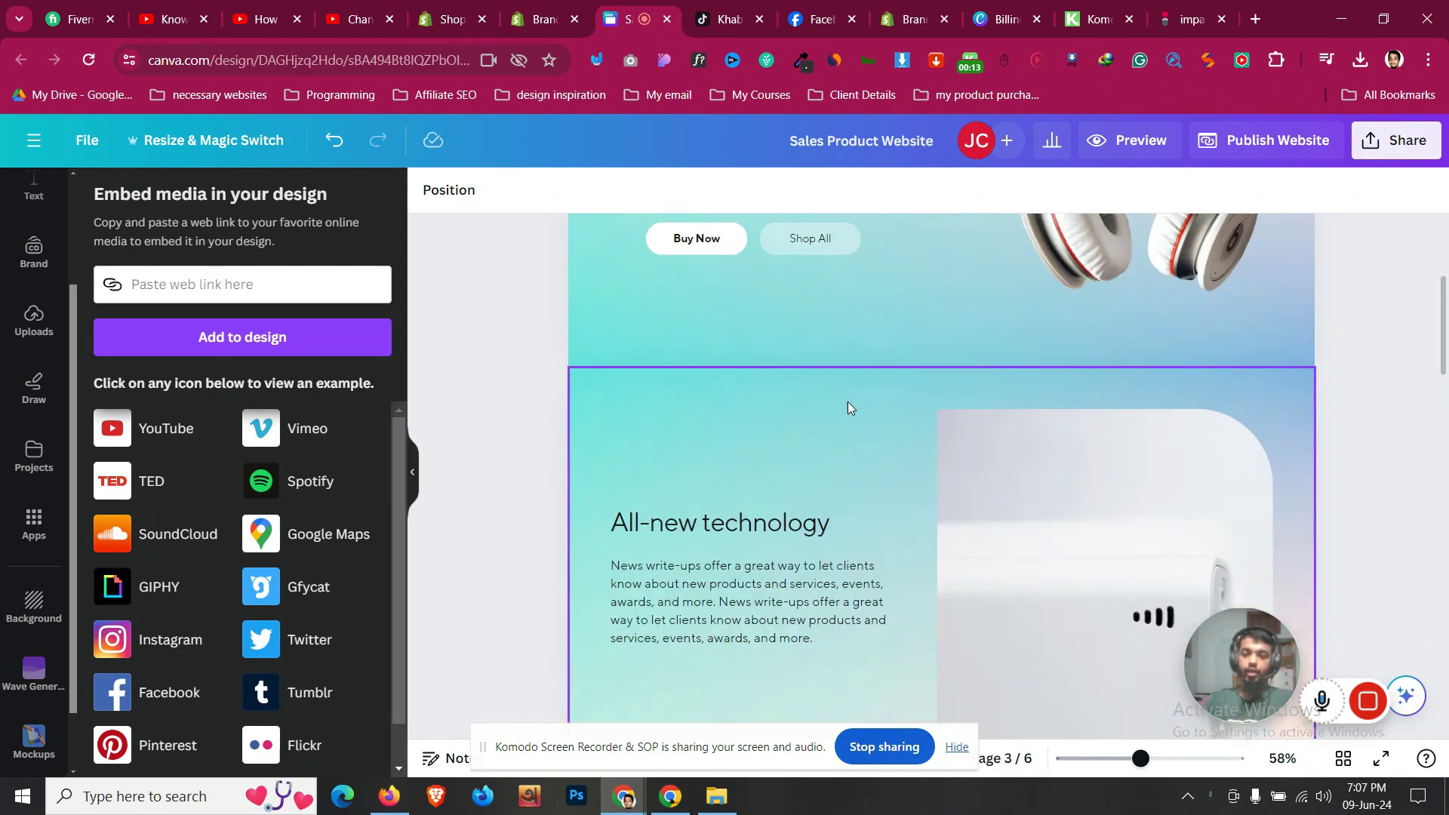
scroll(916, 419, "down", 1)
scroll(1018, 468, "down", 2)
scroll(1068, 337, "down", 2)
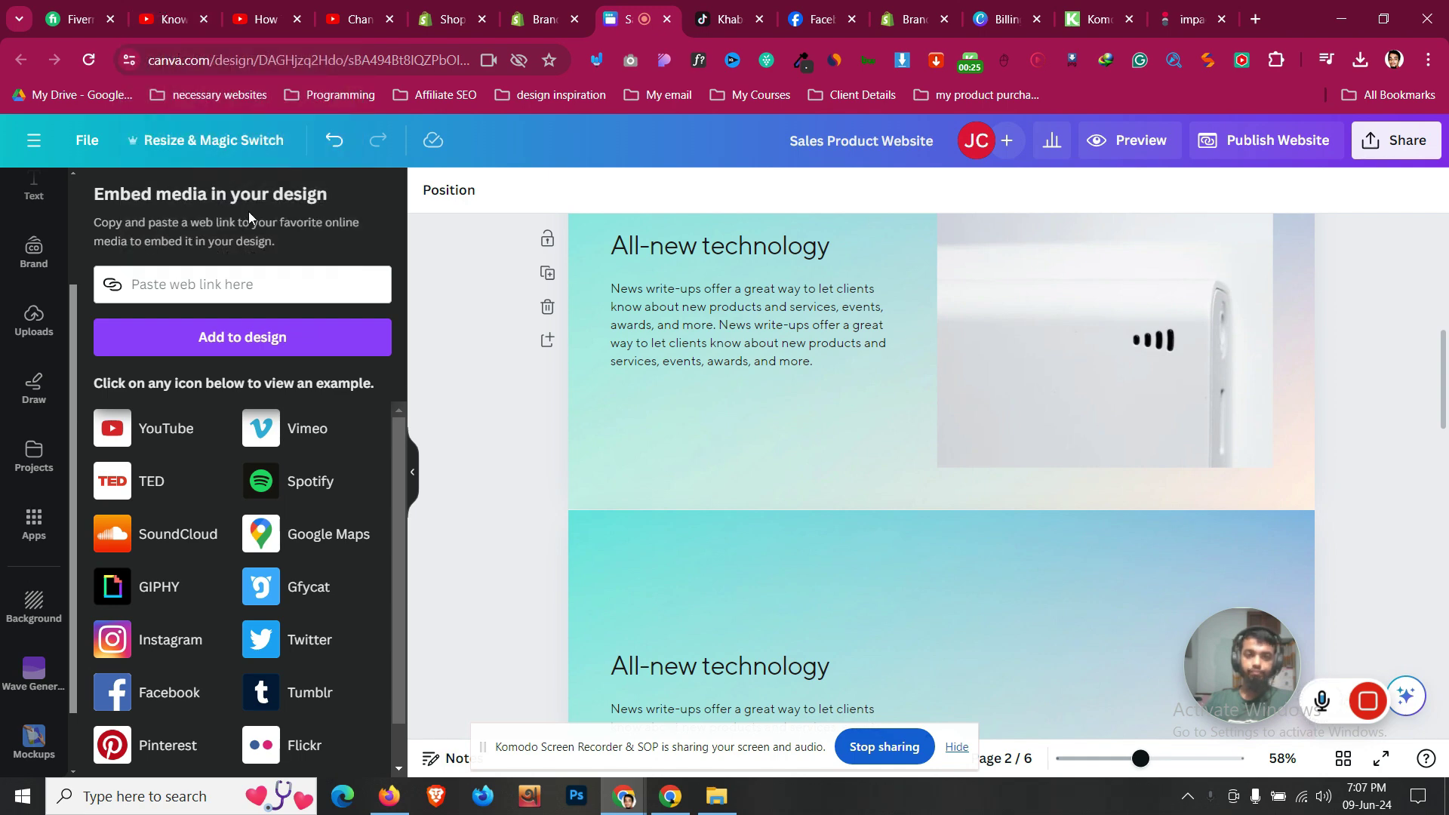
Copy the YouTube video's web address from the address bar and return to the Canva design
left_click(258, 7)
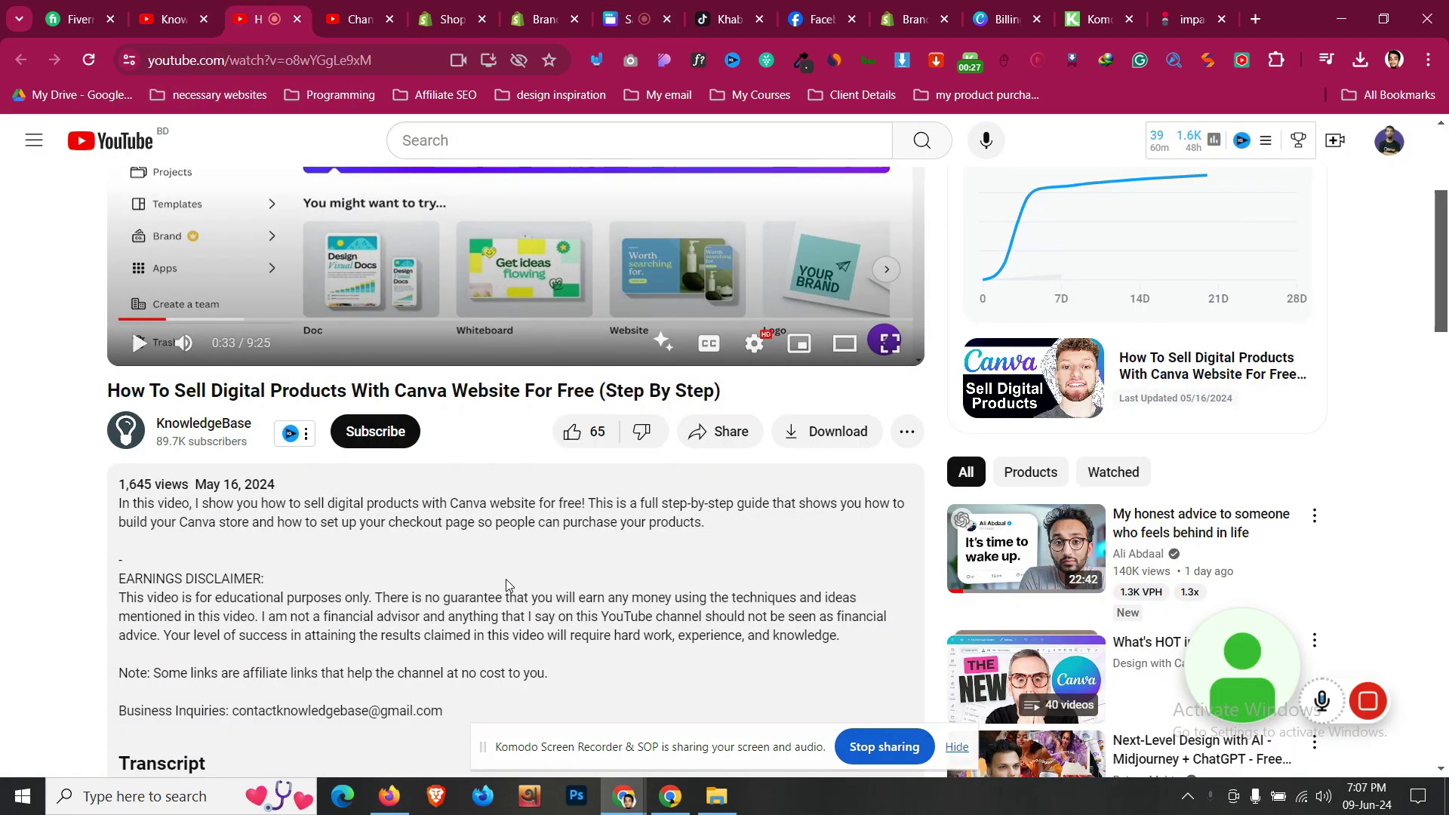
scroll(505, 578, "up", 4)
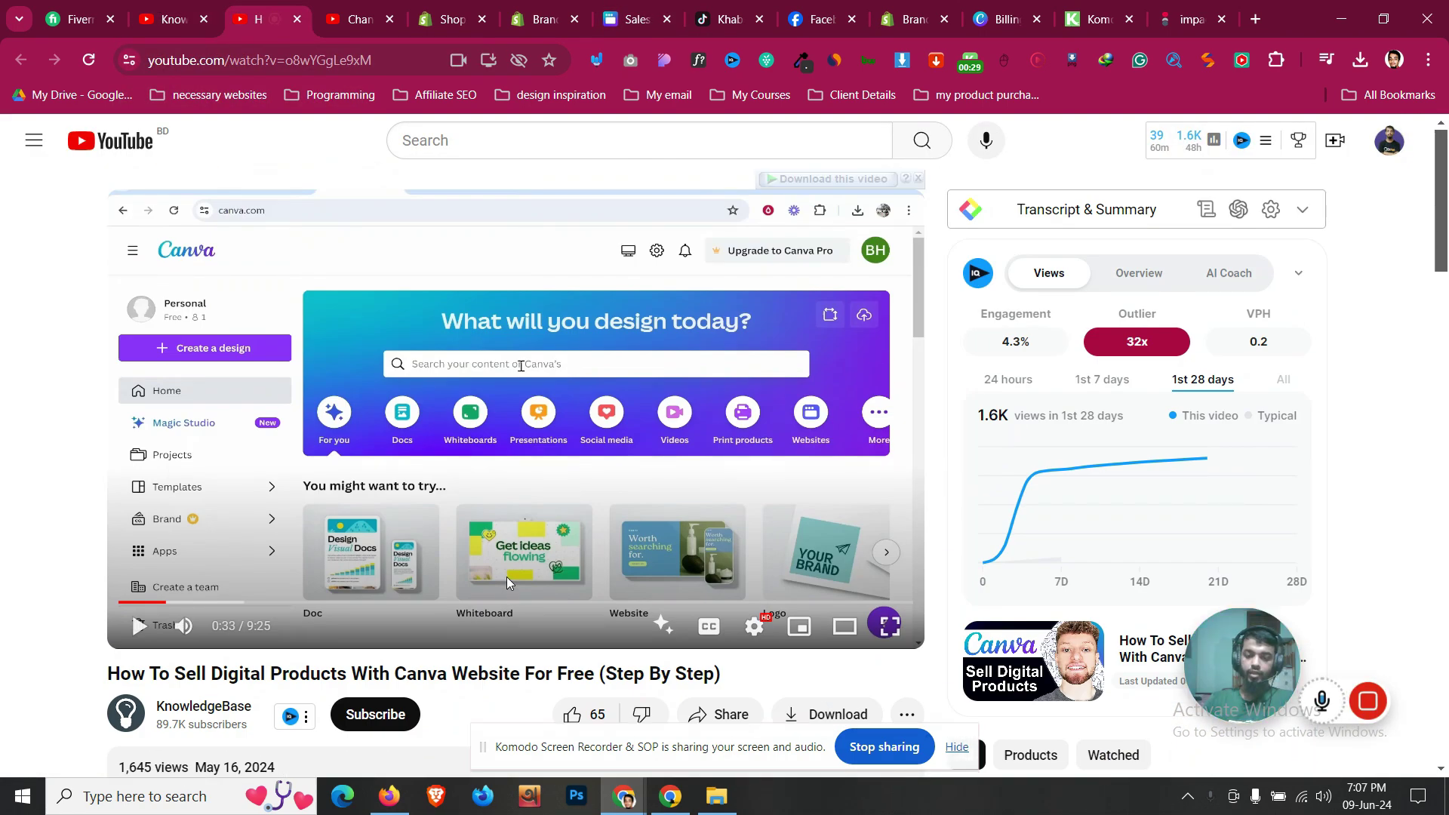
left_click(304, 64)
right_click(303, 64)
left_click(385, 234)
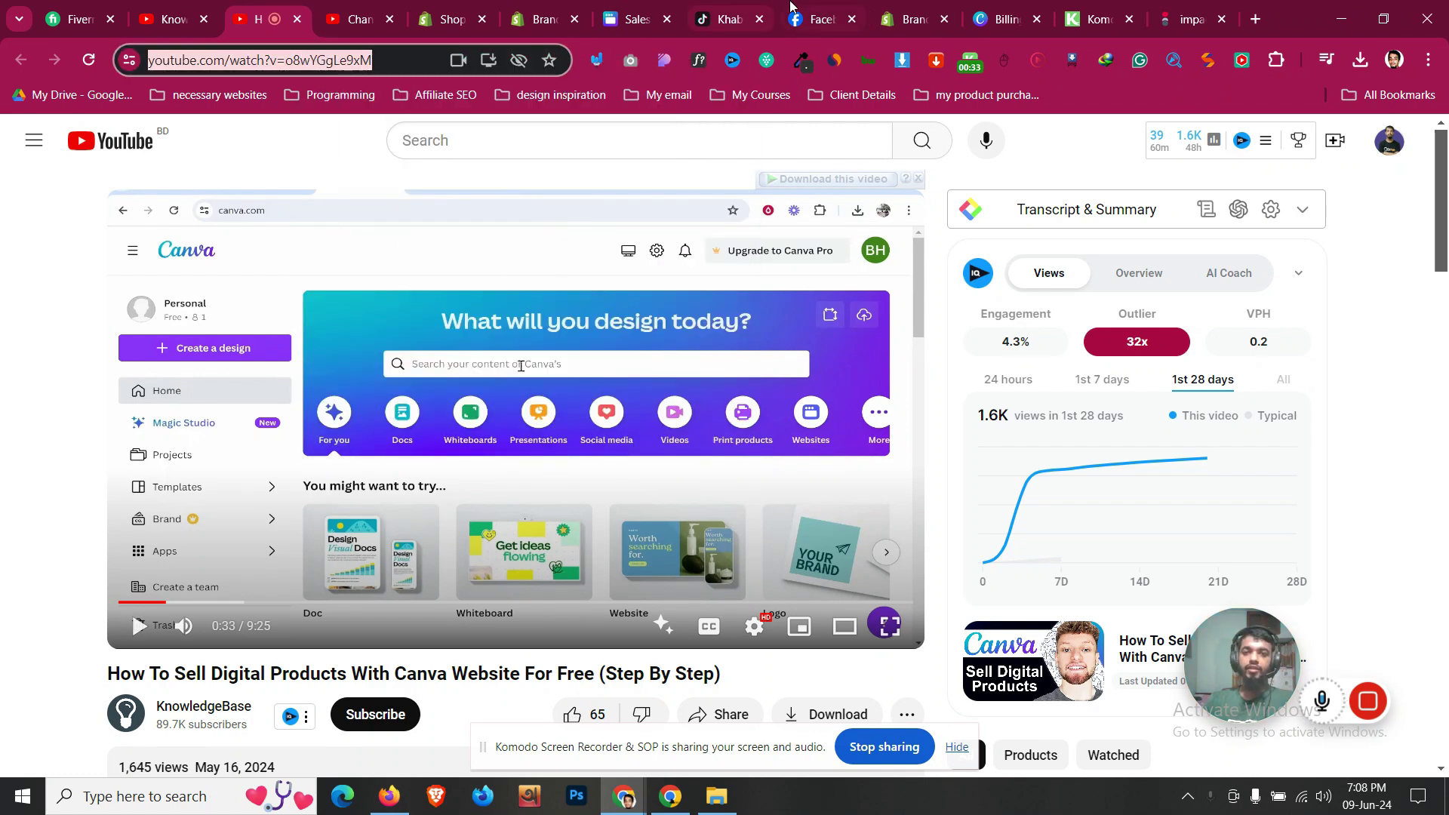
left_click(340, 64)
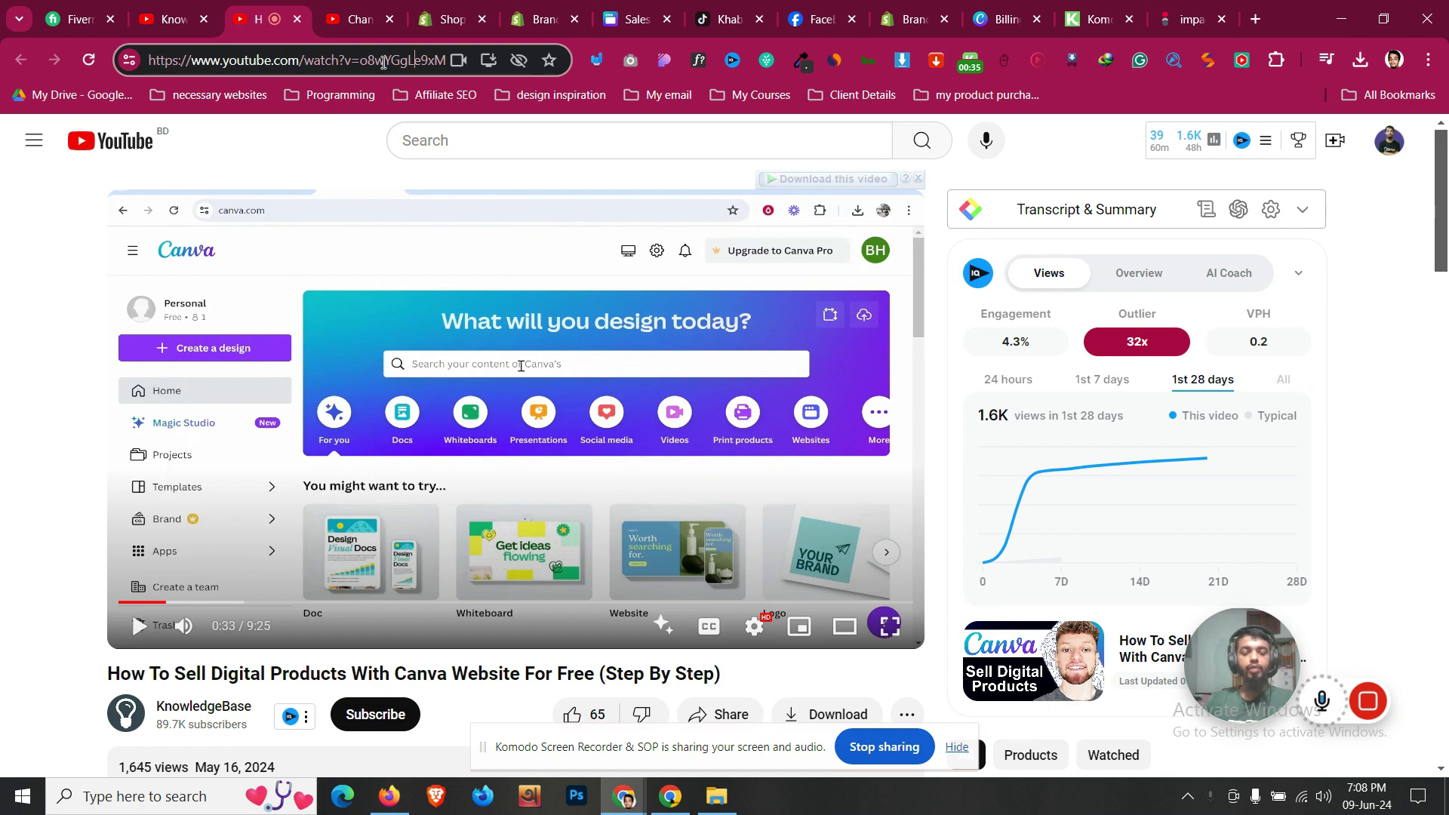
key("ctrl+a")
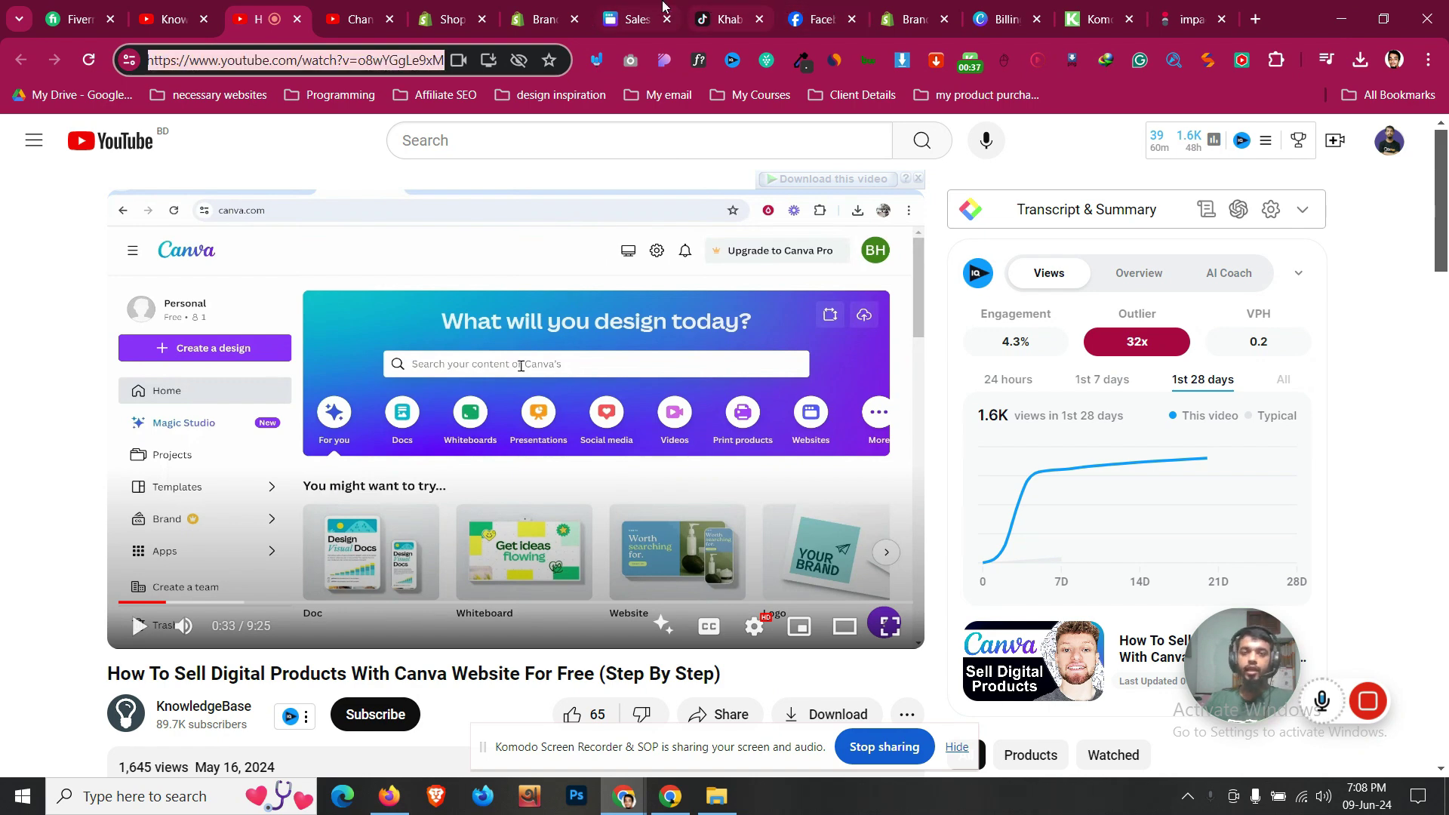
left_click(663, 7)
Find the Embed app by searching 'embed' in Apps, and paste the YouTube link into it
scroll(34, 227, "up", 3)
left_click(31, 204)
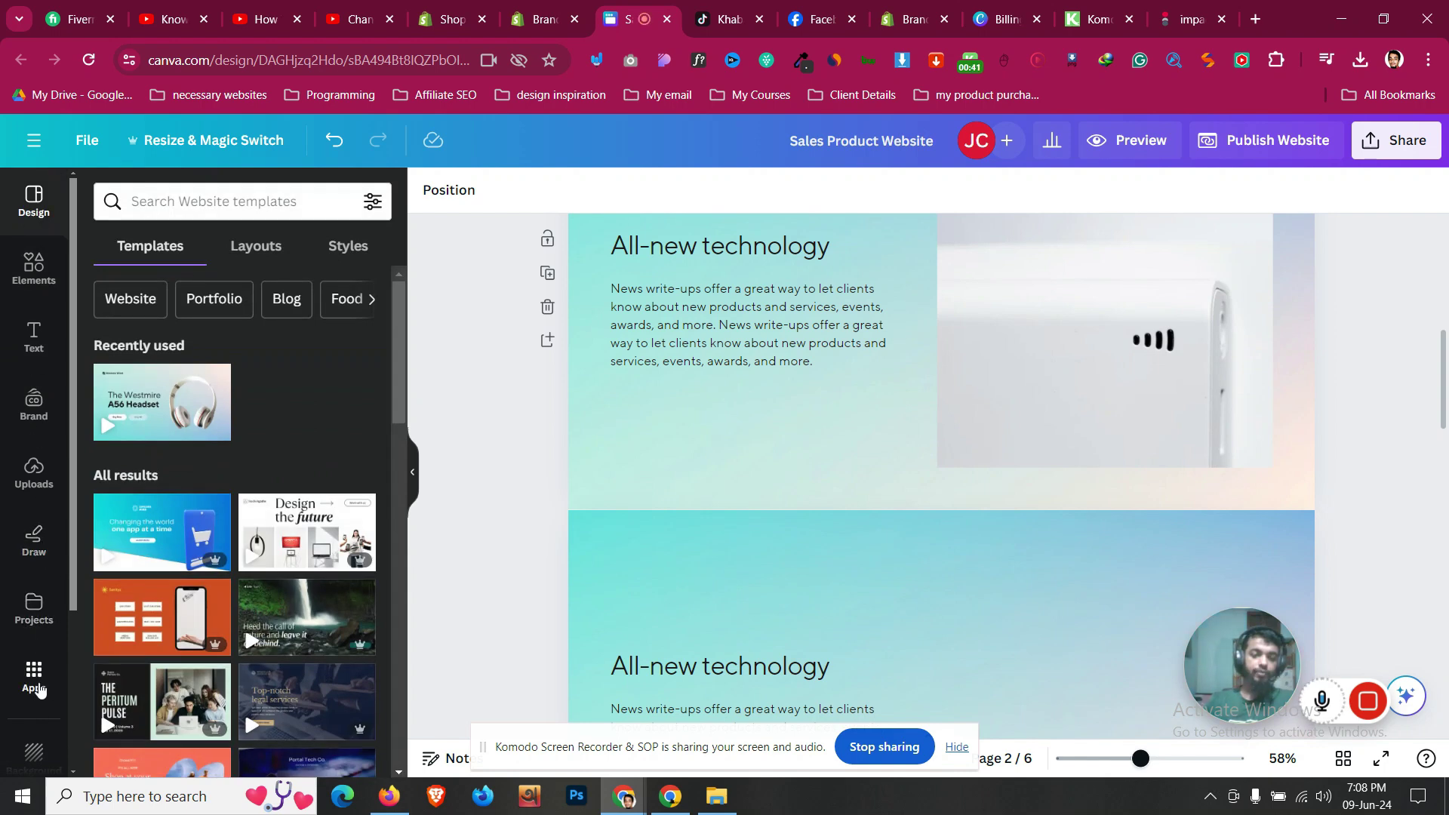
left_click(34, 675)
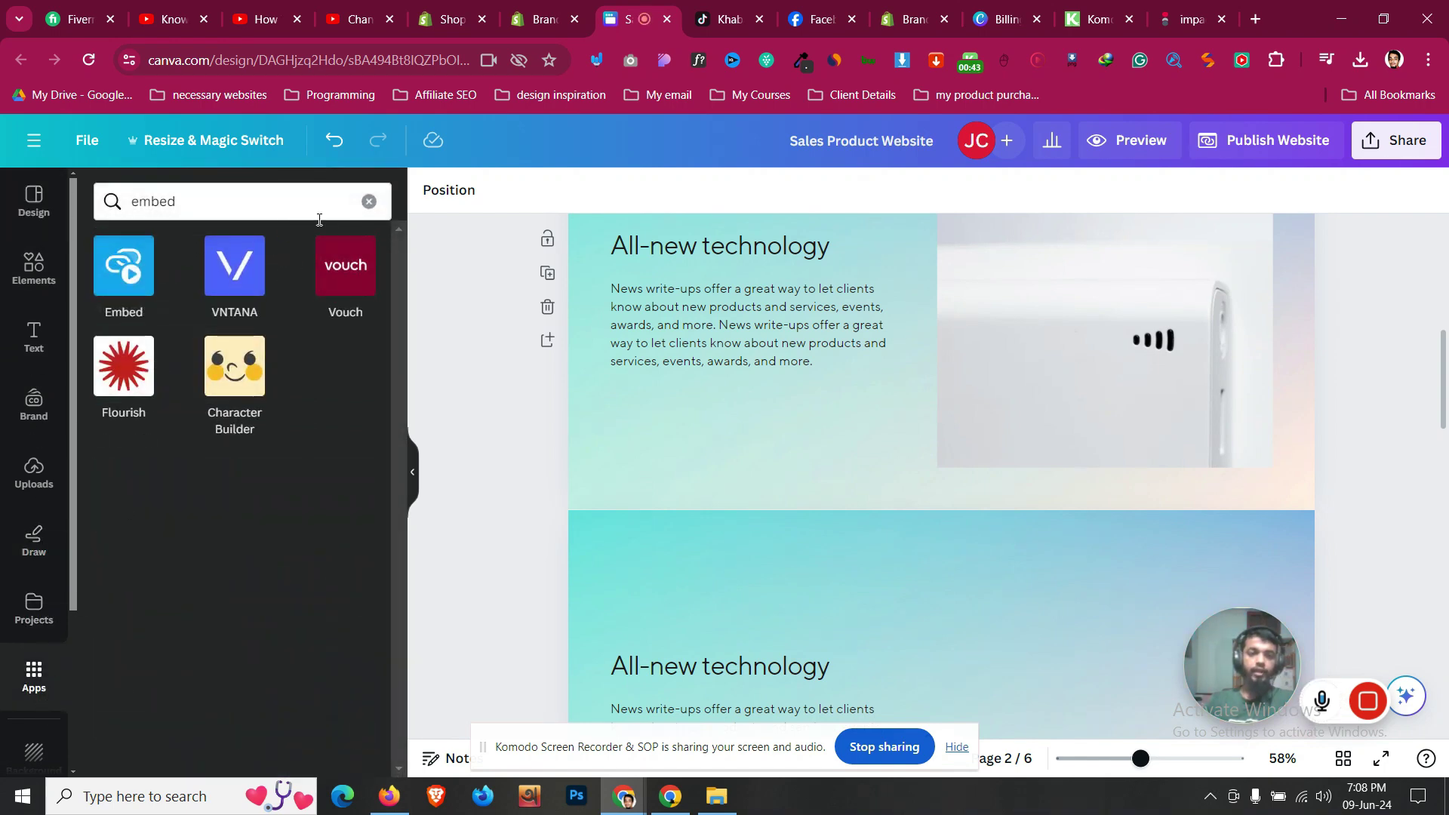
left_click(252, 213)
key("Return")
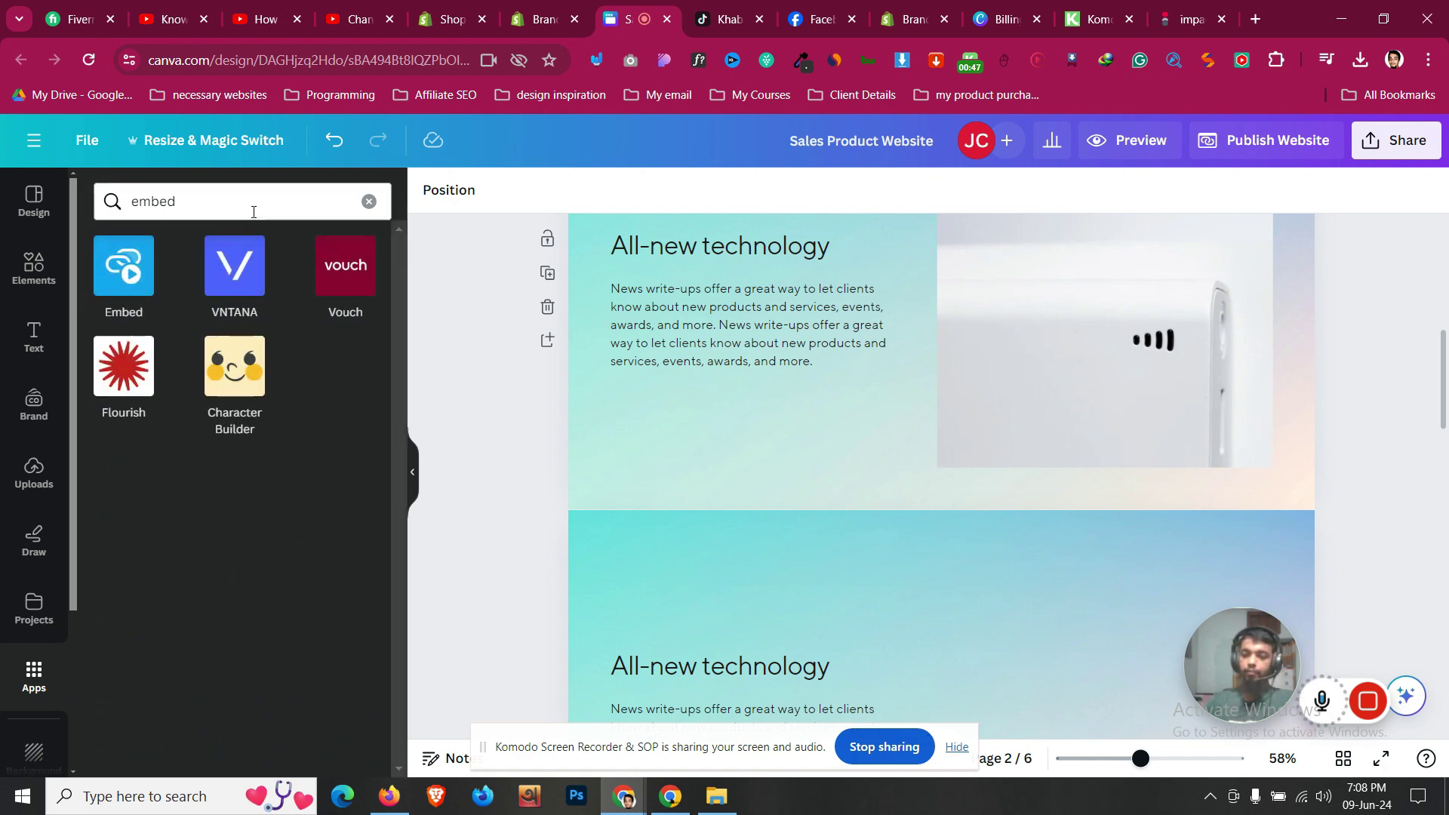
left_click(137, 289)
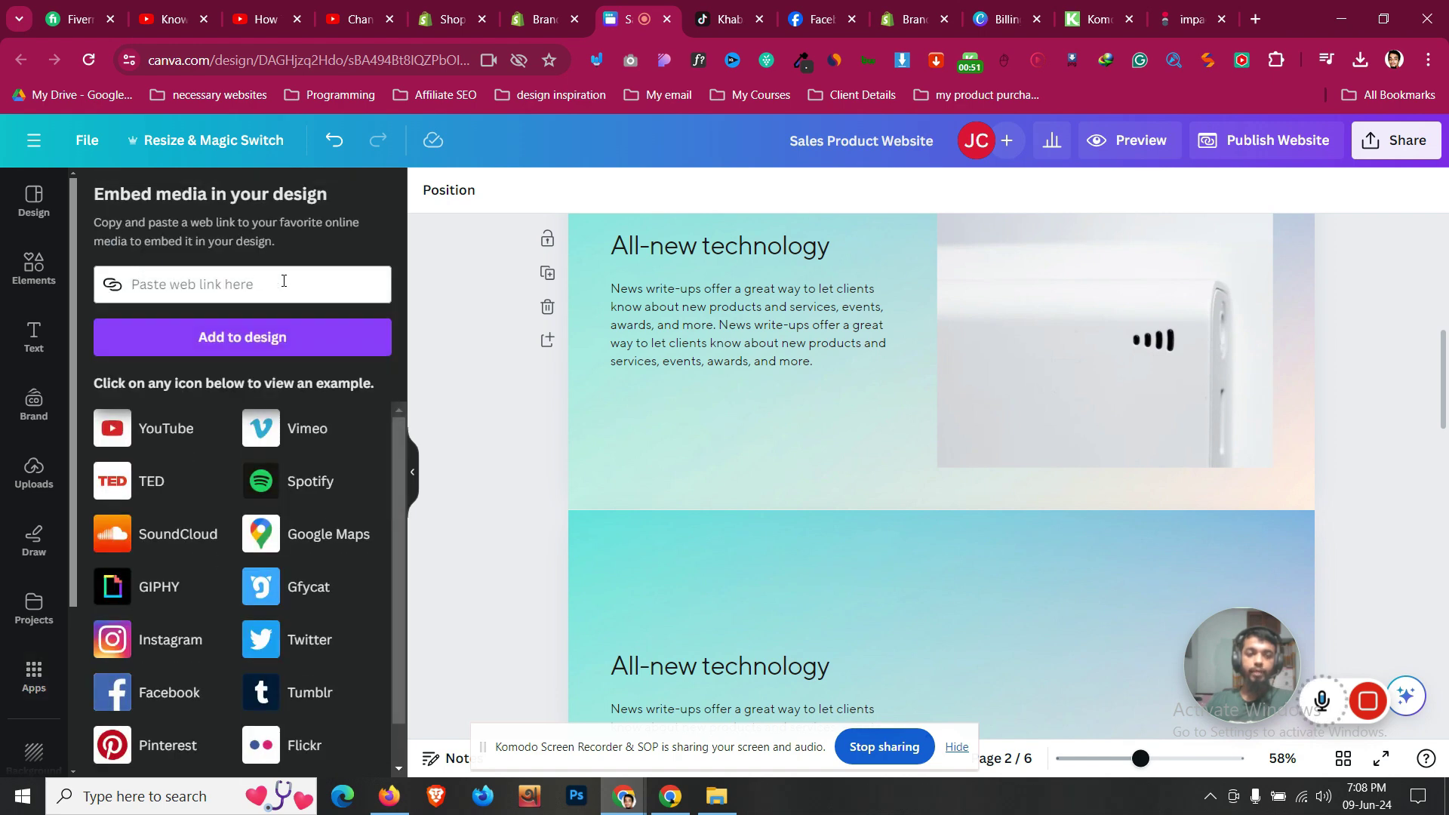
key("ctrl+v")
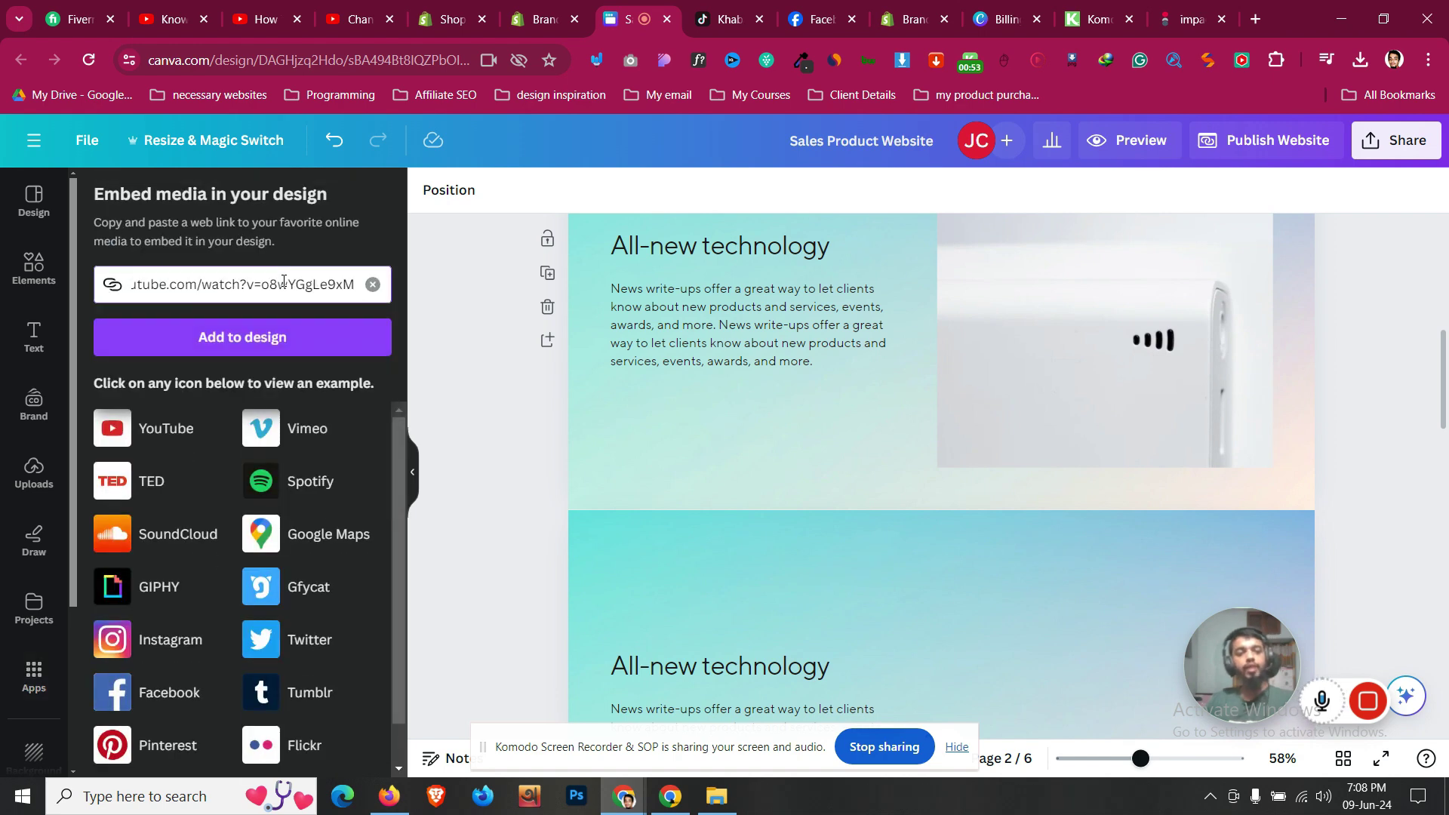
Add the linked YouTube video embed to the Sales Product Website design
left_click(287, 342)
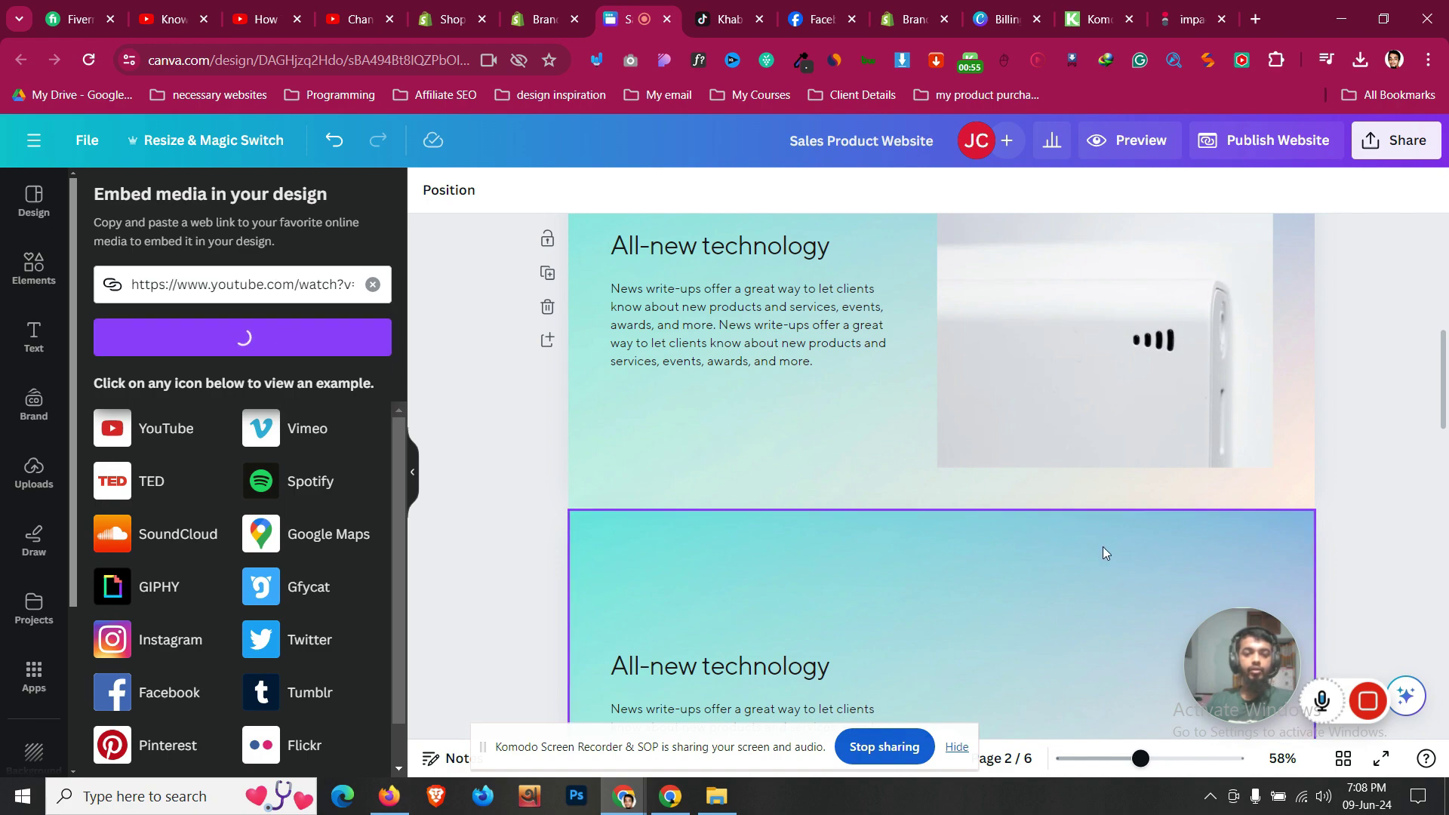
scroll(1103, 543, "down", 3)
scroll(1104, 513, "down", 3)
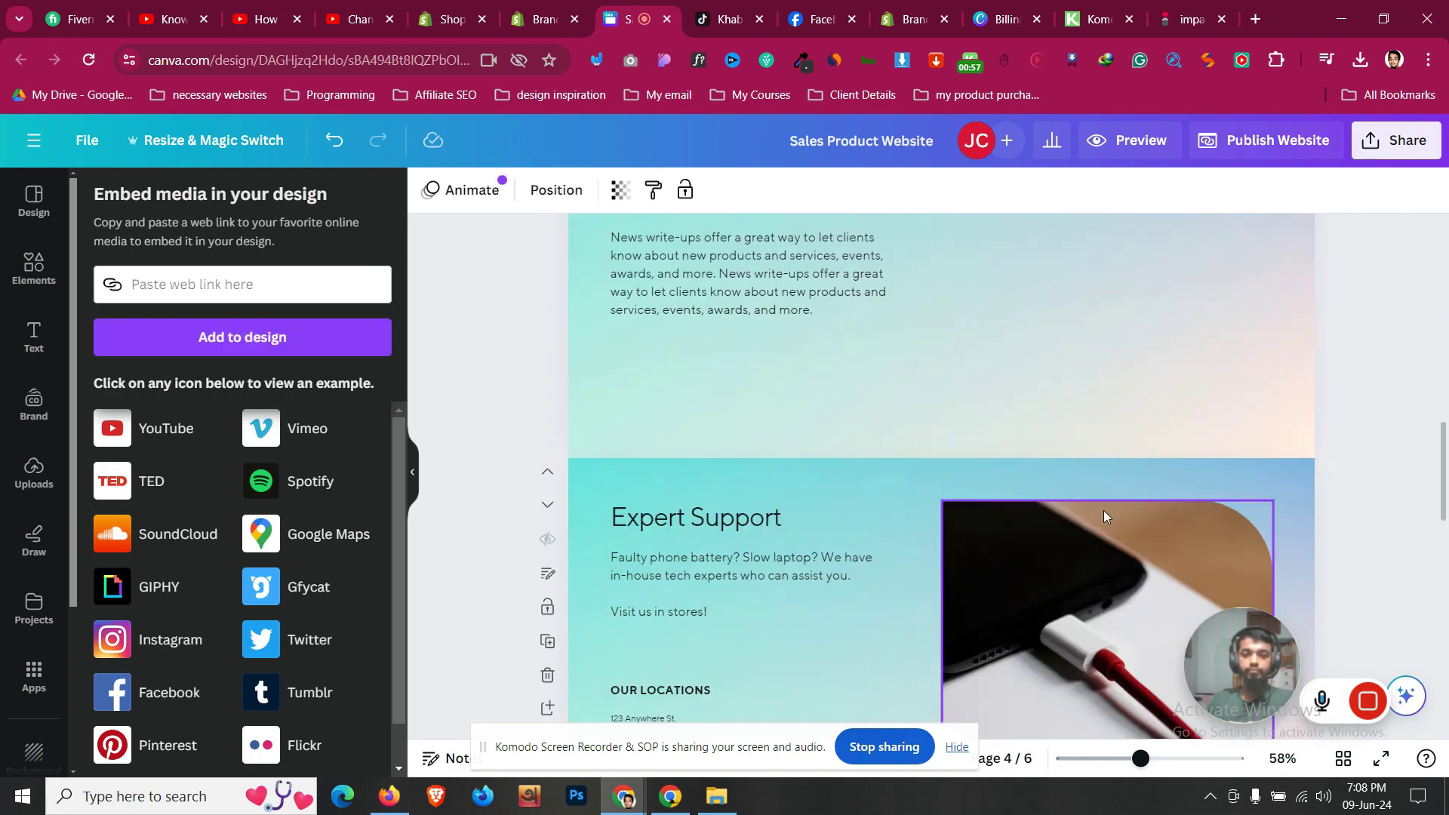
scroll(1104, 512, "up", 2)
scroll(1104, 512, "up", 4)
scroll(1102, 510, "down", 3)
scroll(1089, 459, "up", 2)
Shrink the YouTube embed and place it beside the All-new technology text
mouse_move(1081, 338)
left_mouse_down()
mouse_move(1078, 466)
mouse_move(1124, 647)
left_mouse_up()
scroll(1125, 647, "down", 4)
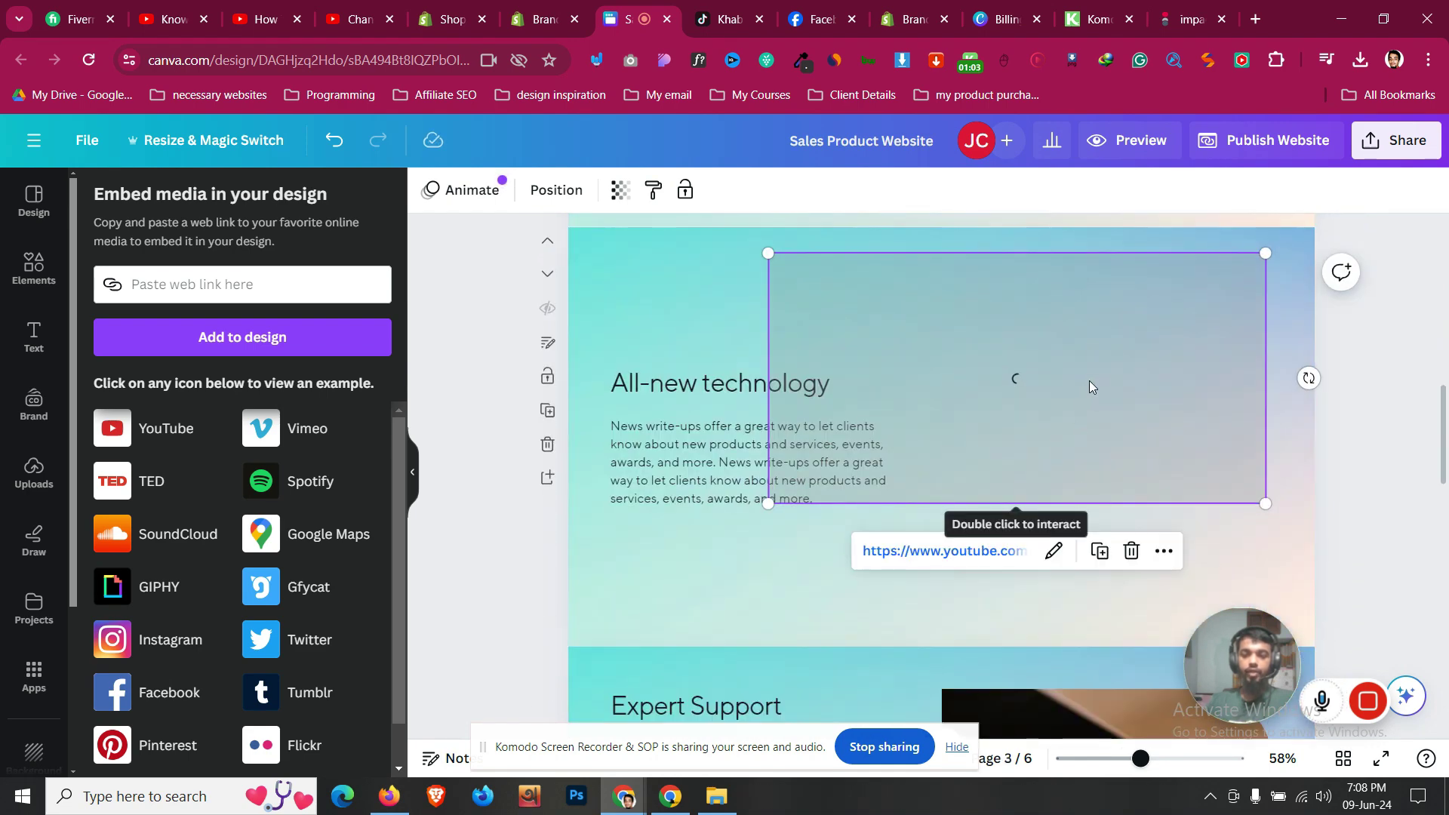
left_click_drag(1139, 369, 1172, 412)
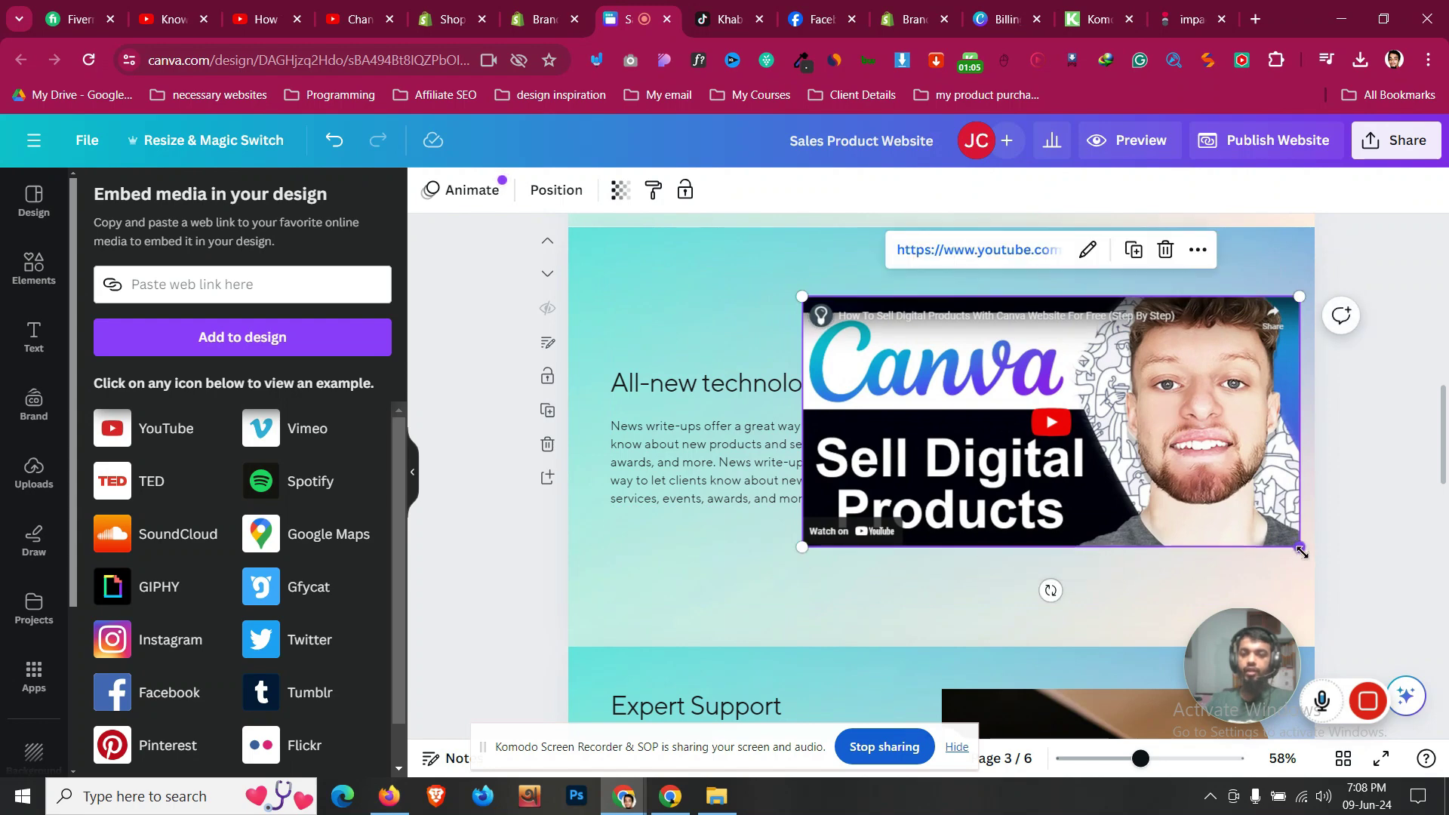
left_click_drag(1299, 547, 1120, 441)
left_click_drag(1057, 360, 1226, 427)
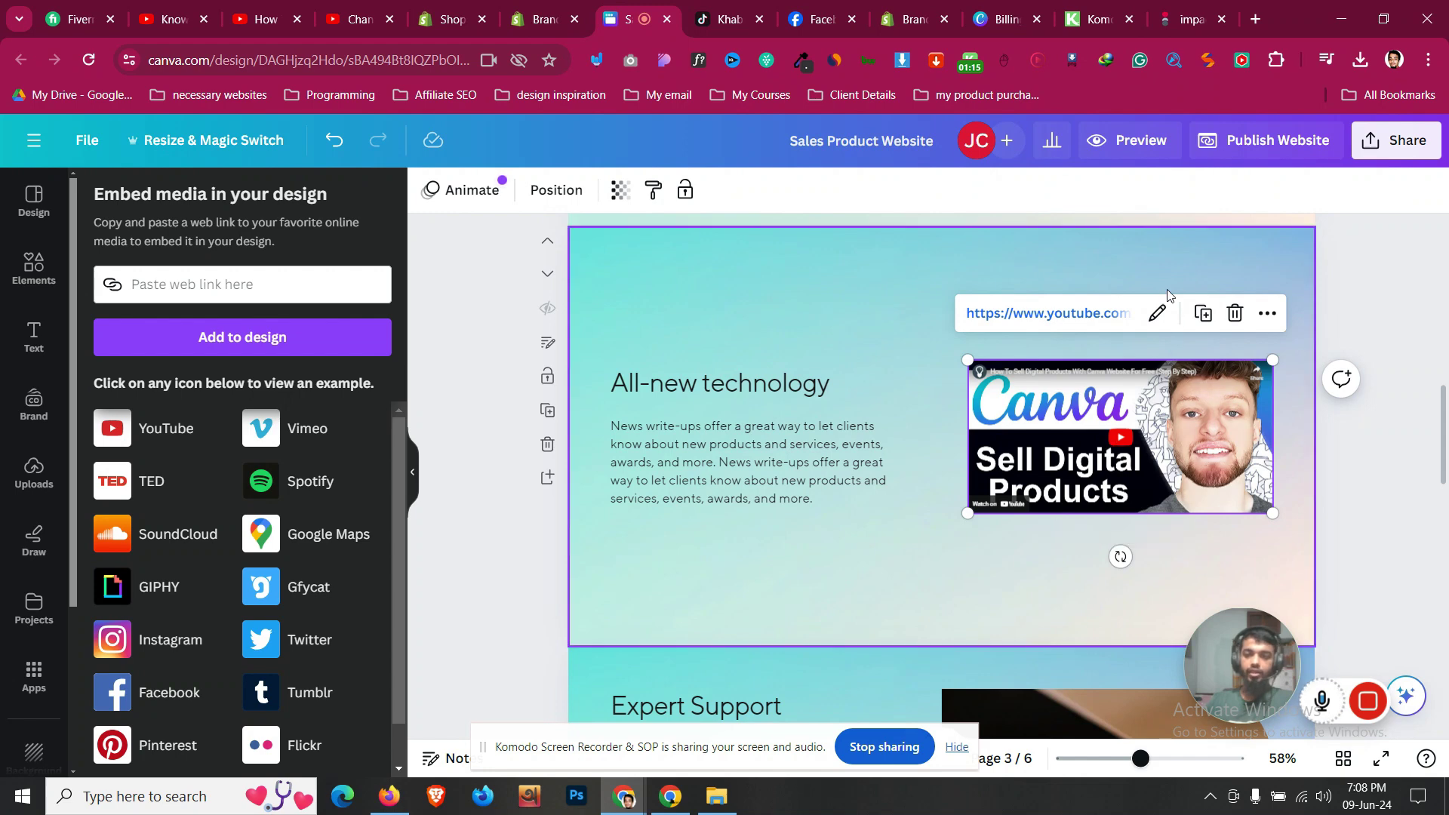
Check the embed's link settings, then copy the TikTok video's link and return to Canva
left_click(1157, 312)
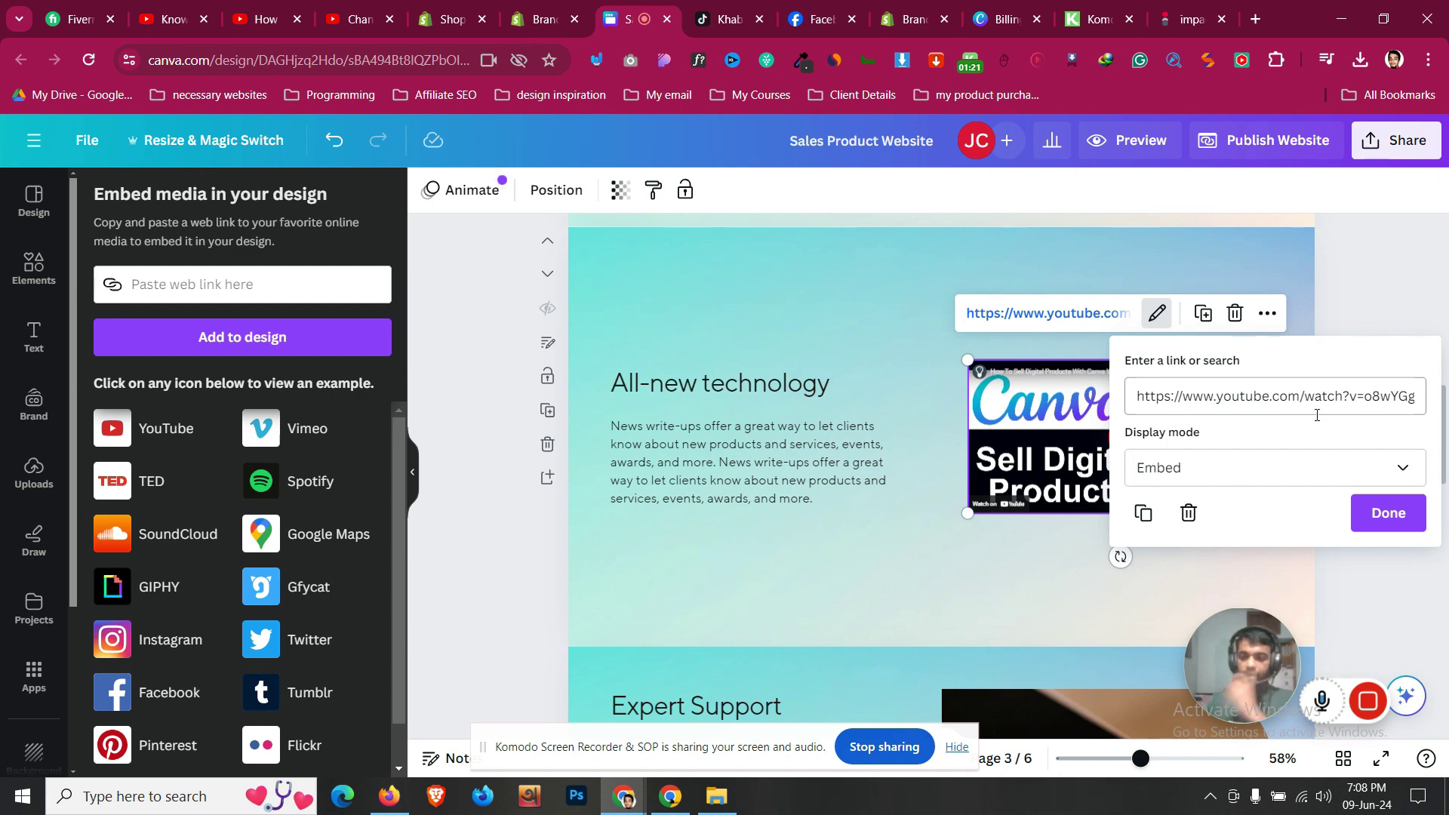
left_click(1397, 527)
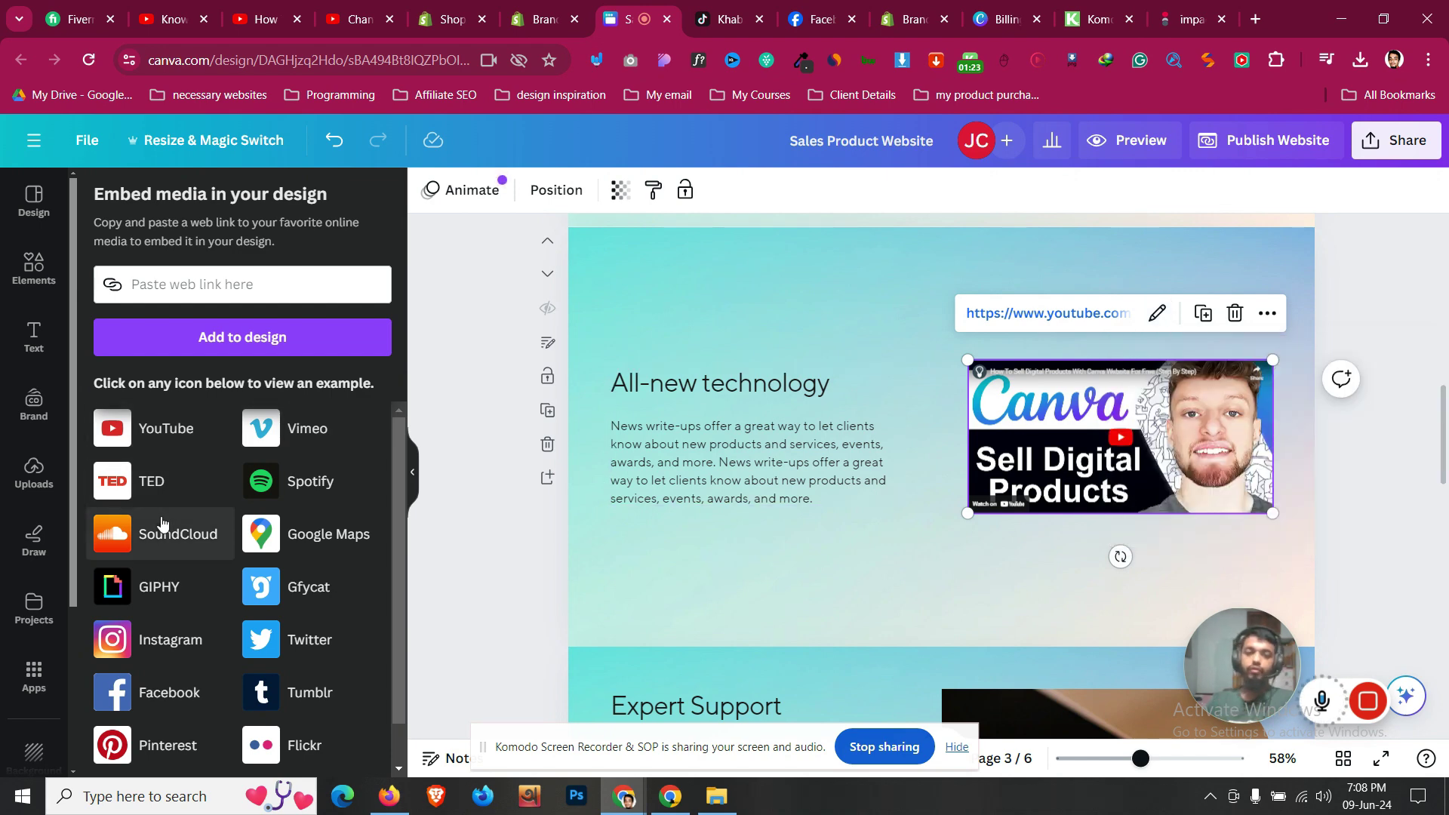
scroll(173, 578, "down", 1)
scroll(173, 578, "up", 1)
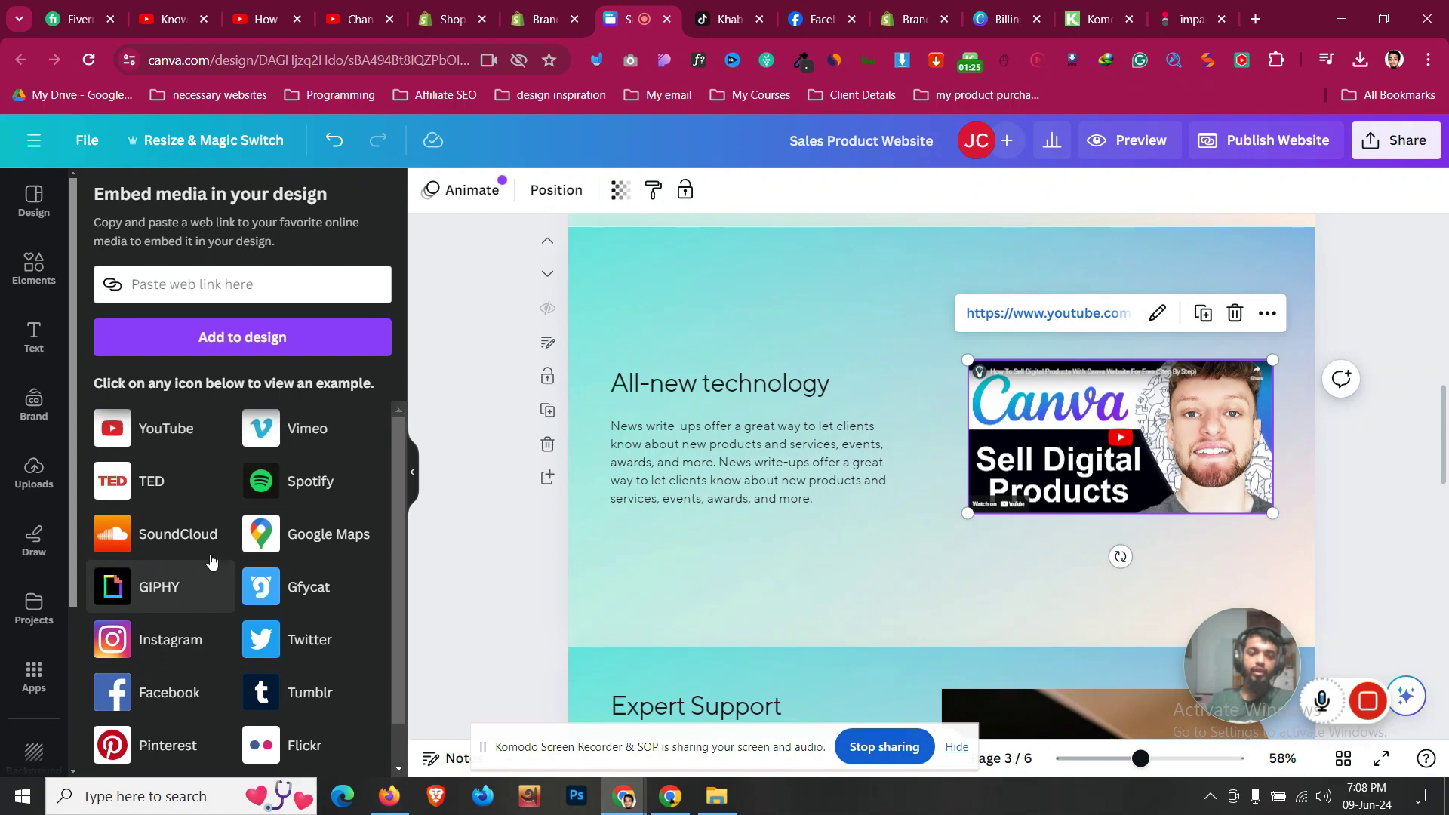
left_click(725, 19)
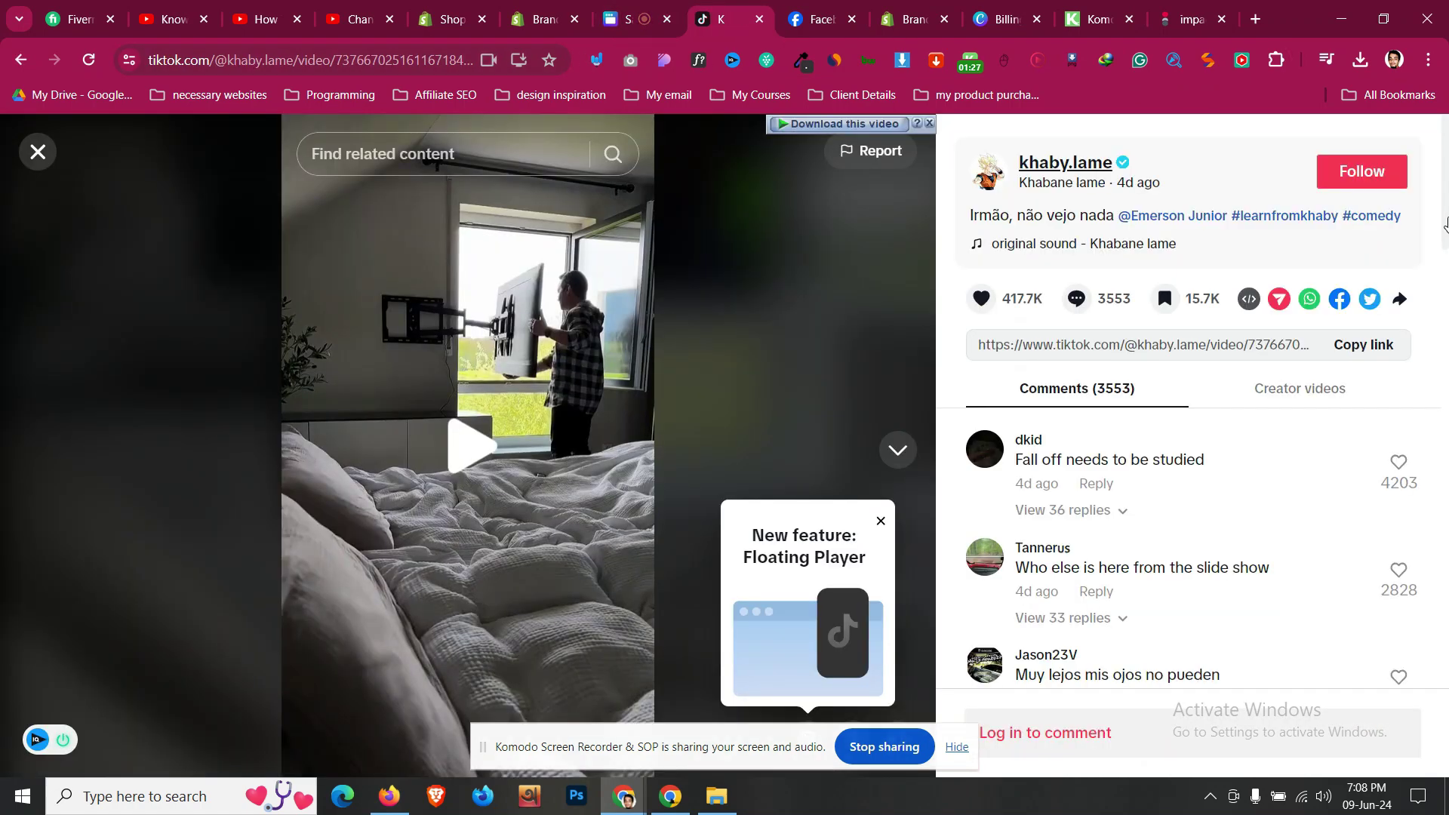
left_click(1377, 346)
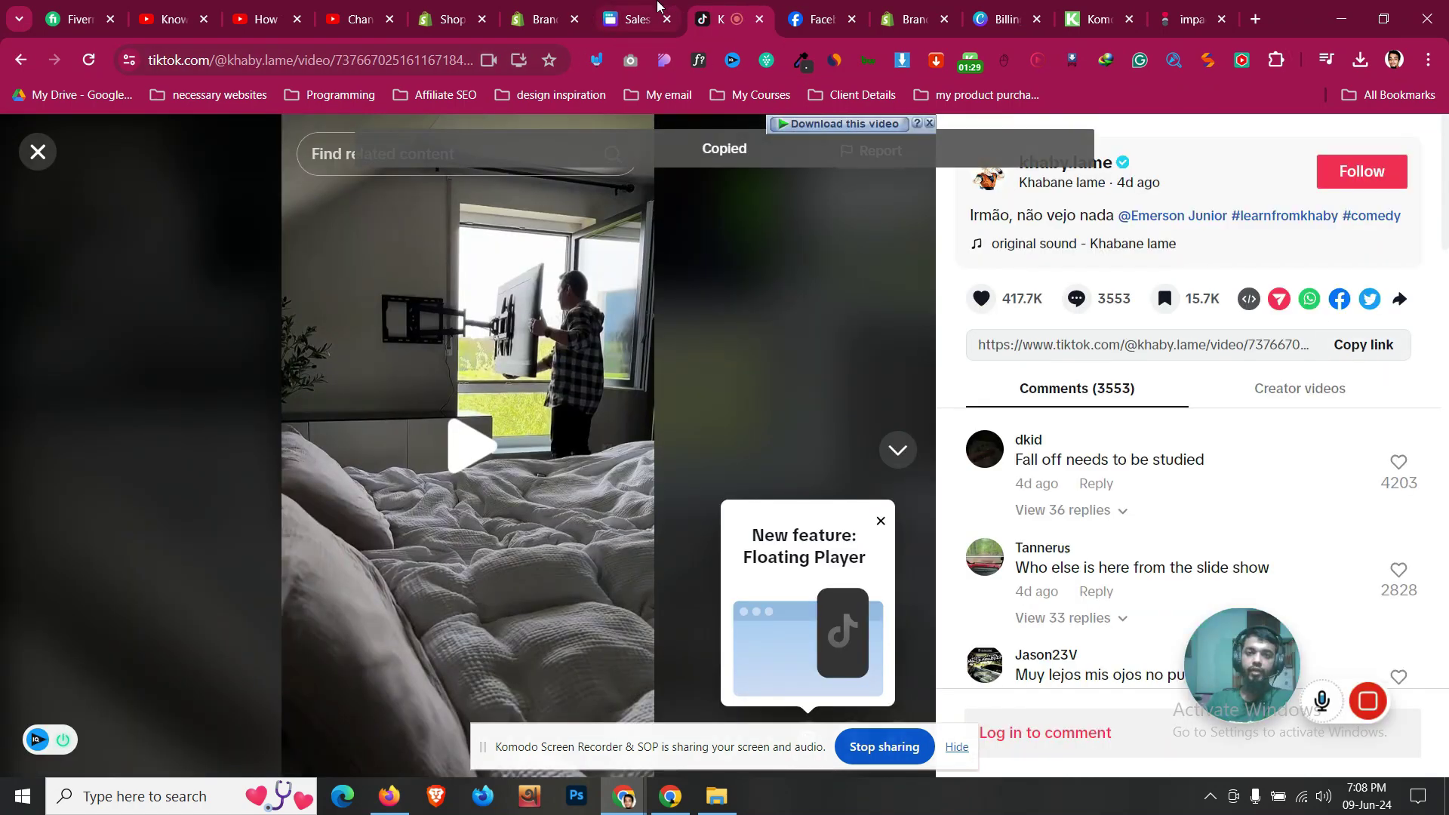
left_click(657, 8)
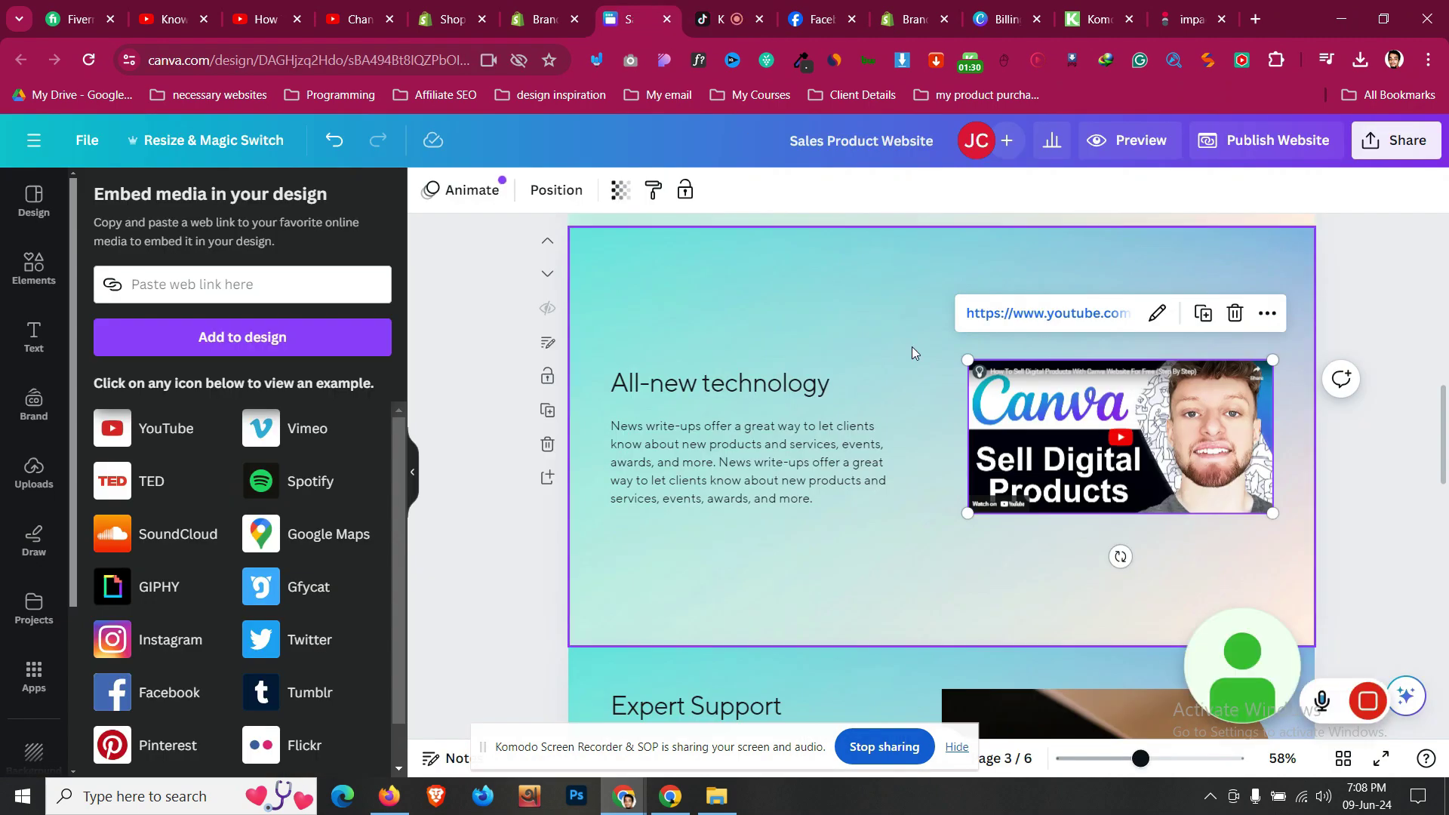
Add the TikTok link as an embed, raise the YouTube video, and move TikTok over the body text
left_click(264, 292)
key("ctrl+v")
left_click(269, 324)
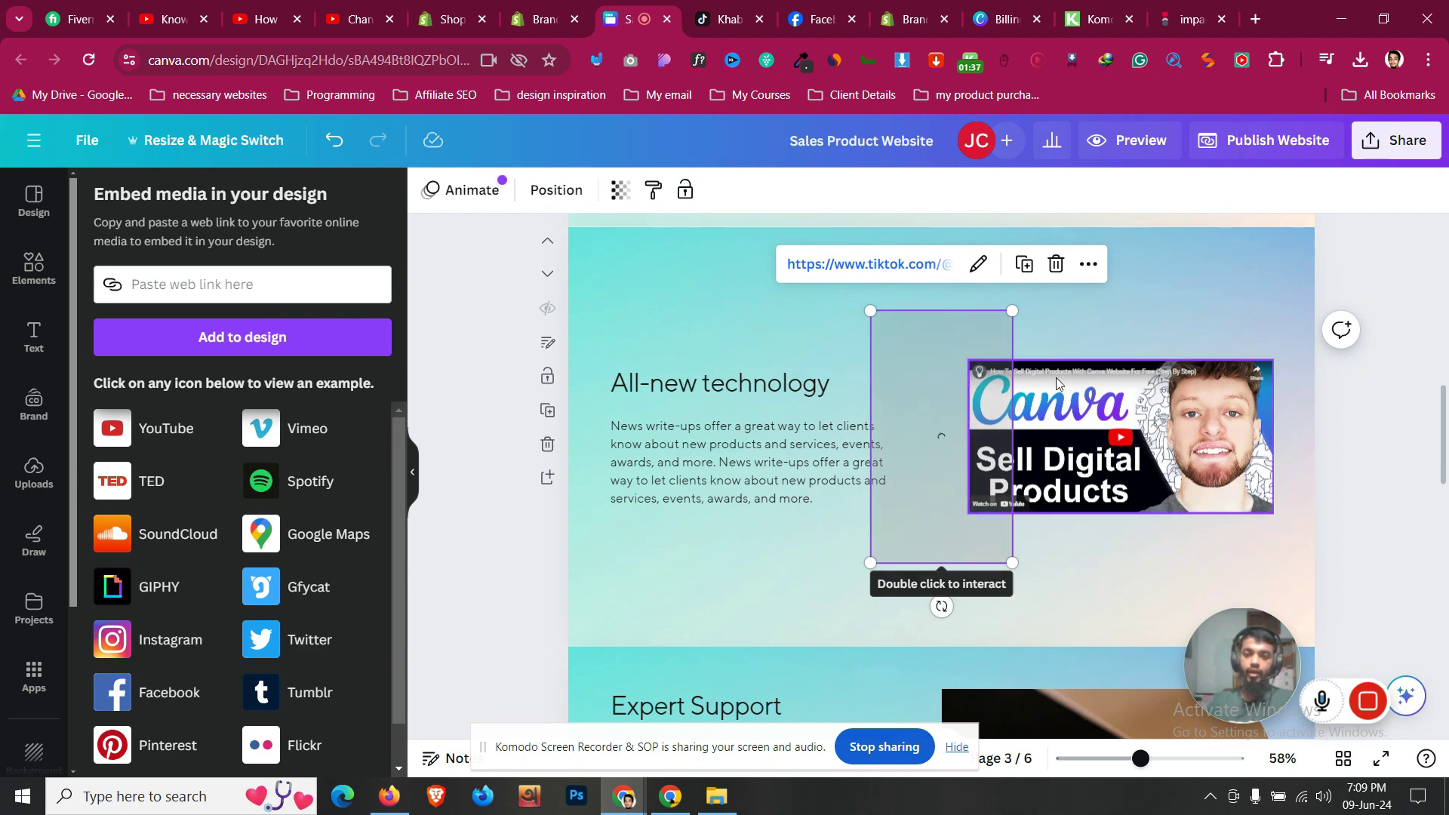
left_click_drag(1142, 398, 1136, 289)
left_click_drag(931, 488, 1109, 557)
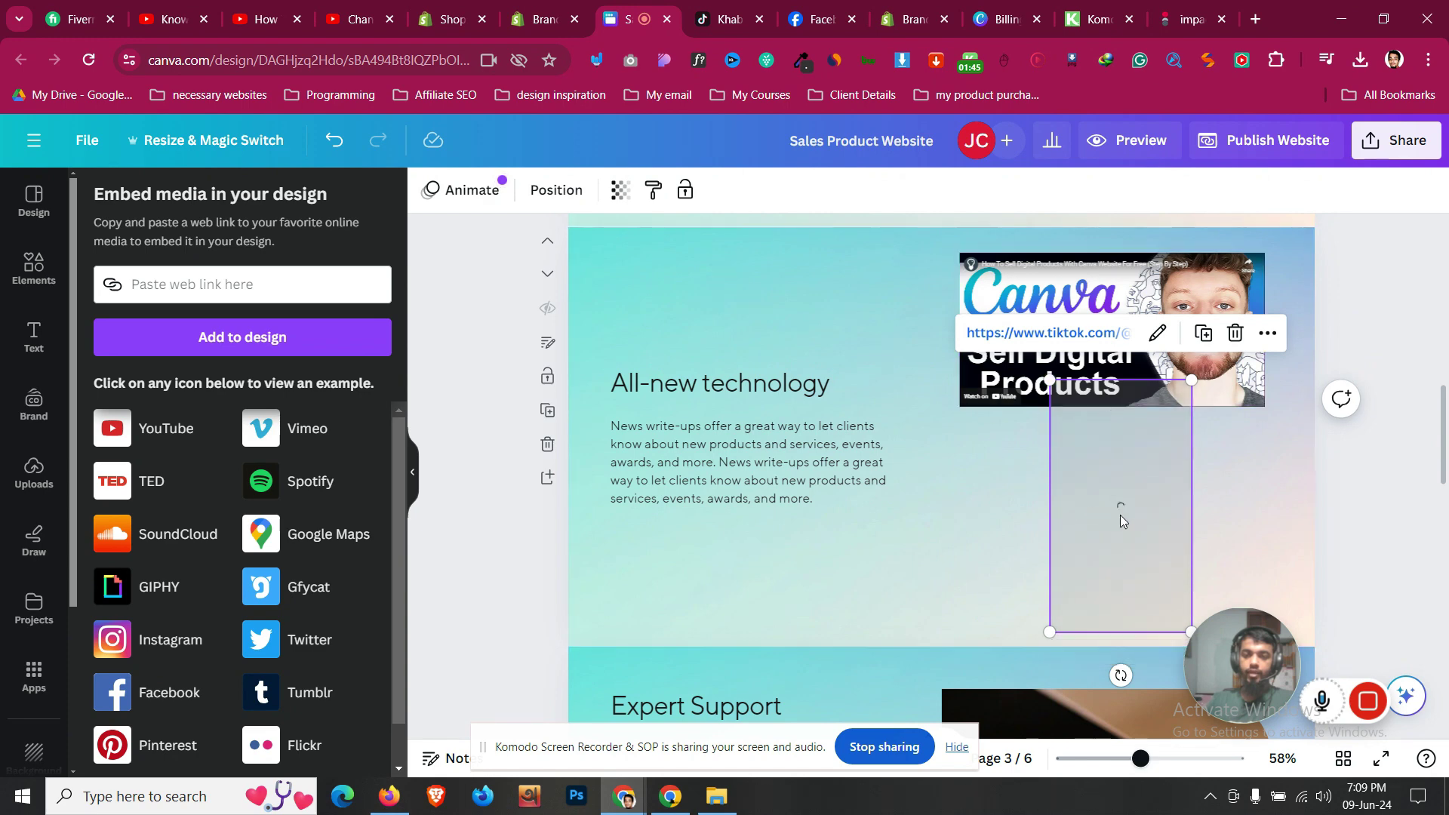
left_click_drag(1121, 514, 806, 513)
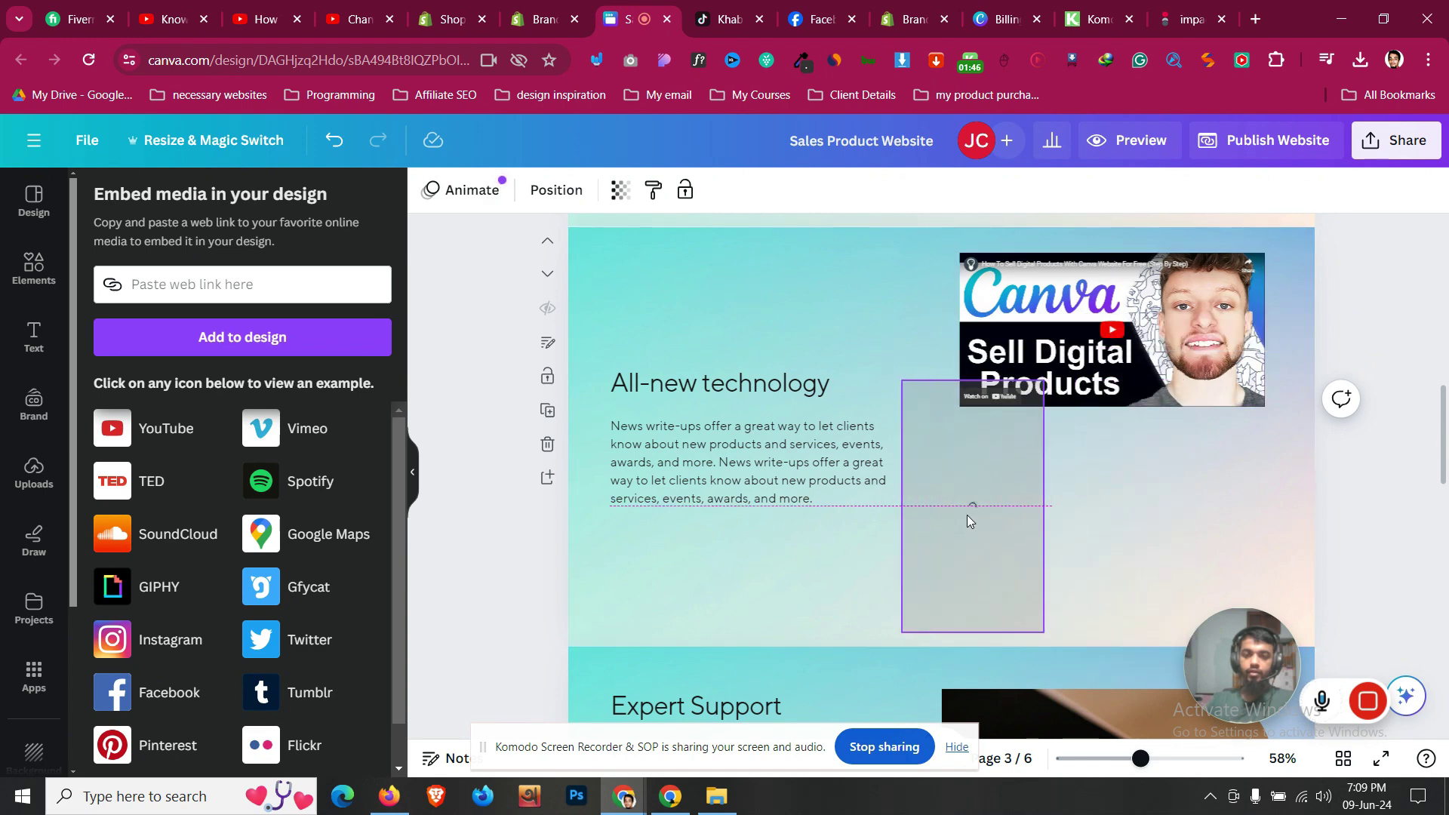
Remove the body paragraph and move the All-new technology heading up in the section
left_click(695, 466)
left_click(855, 372)
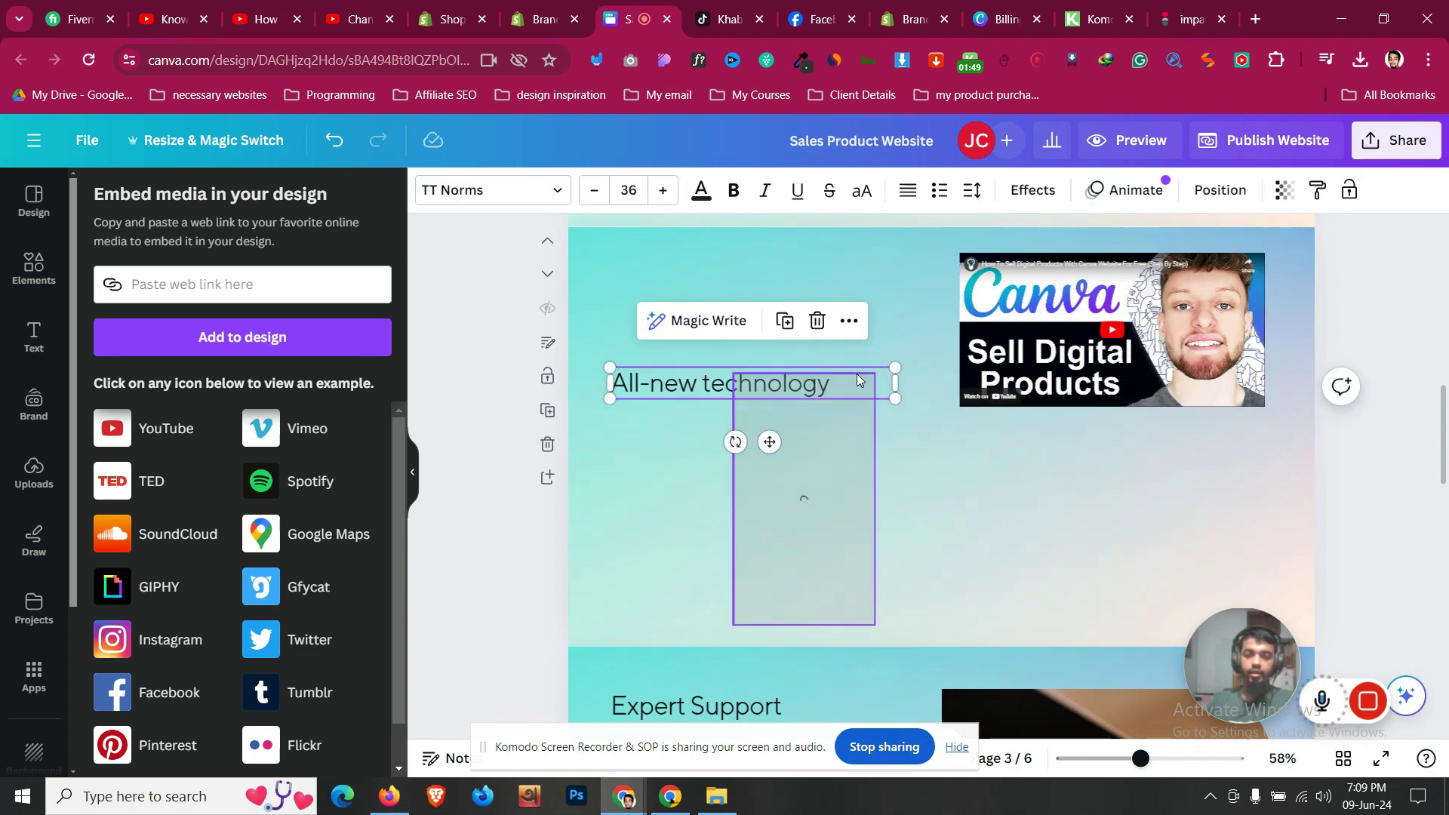
double_click(792, 383)
left_click(683, 433)
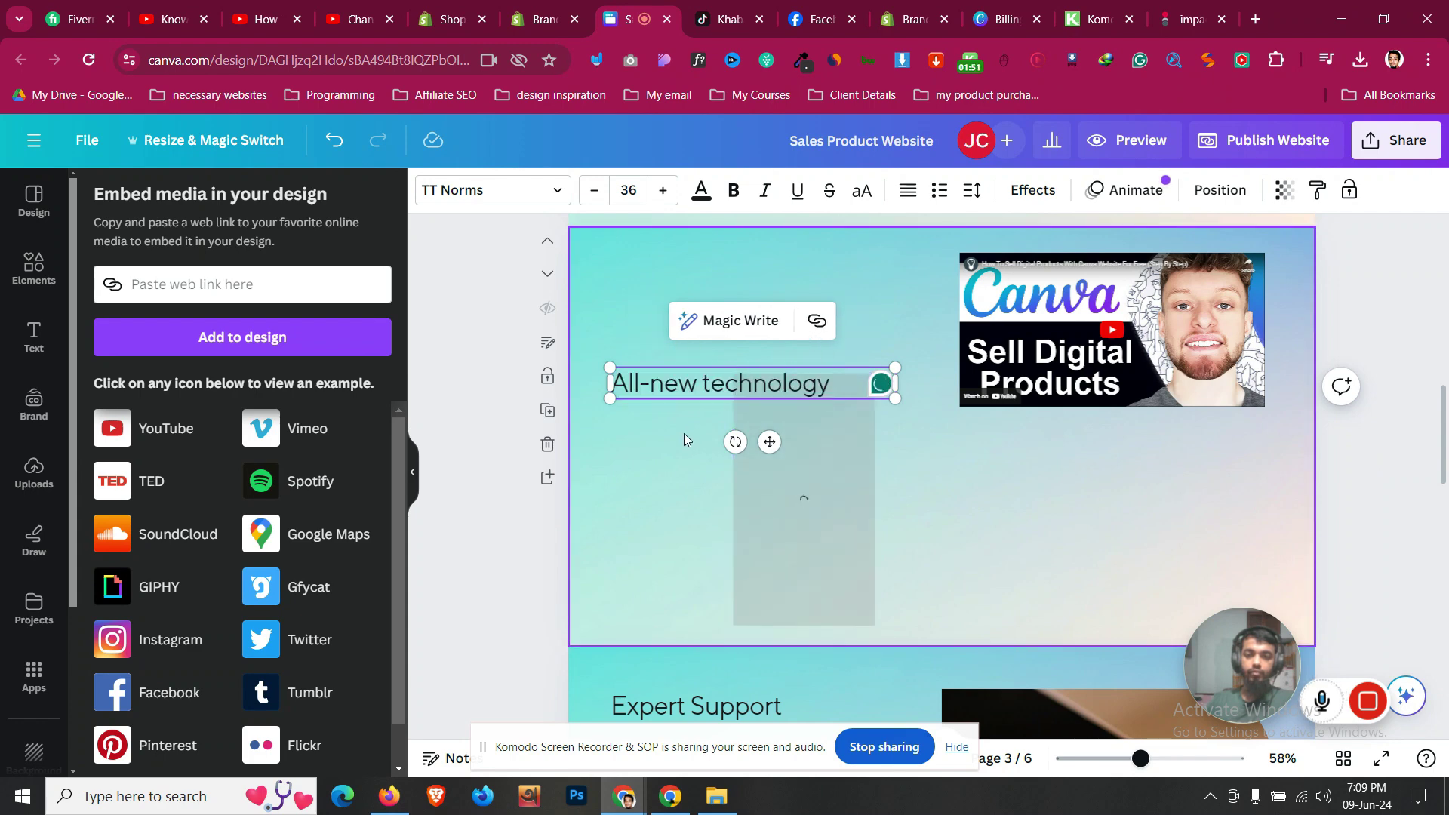
left_click_drag(699, 390, 698, 293)
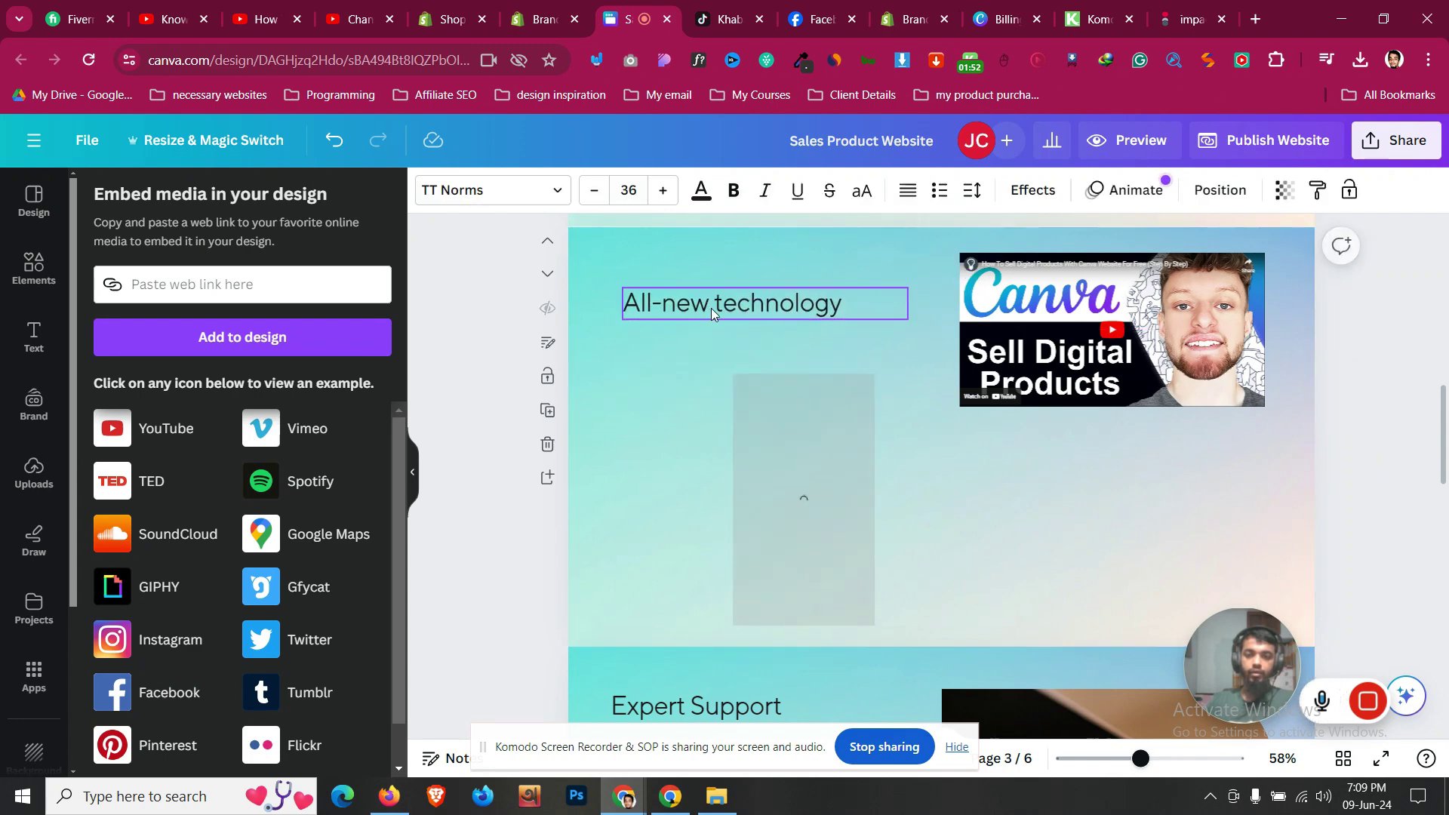
Place the smaller TikTok embed at left and an enlarged YouTube video at right under the heading
left_click(772, 441)
mouse_move(773, 441)
left_mouse_down()
mouse_move(713, 395)
mouse_move(670, 396)
left_mouse_up()
left_click_drag(1099, 349, 1101, 448)
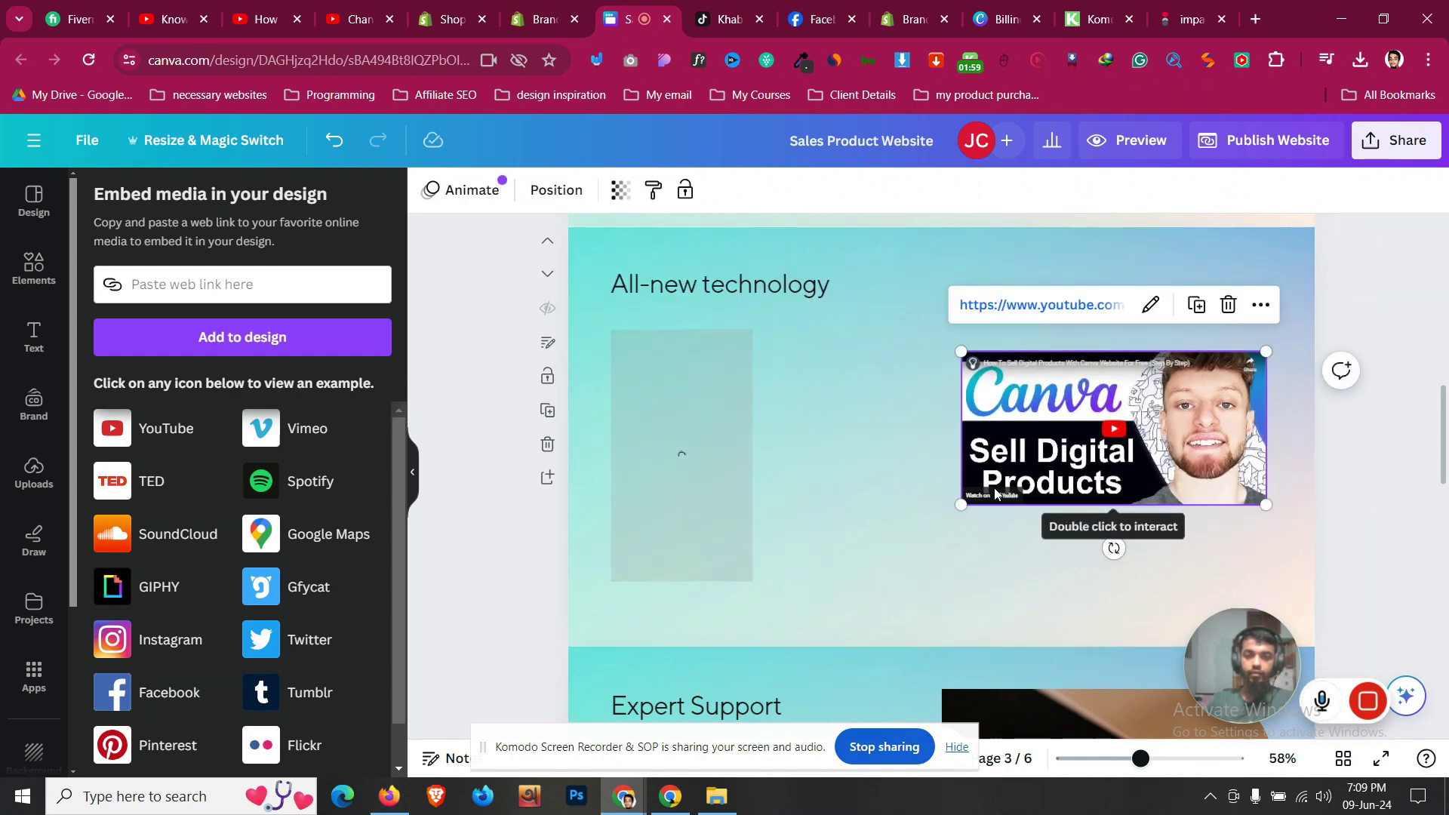
left_click_drag(961, 504, 902, 567)
left_click_drag(1199, 452, 1208, 450)
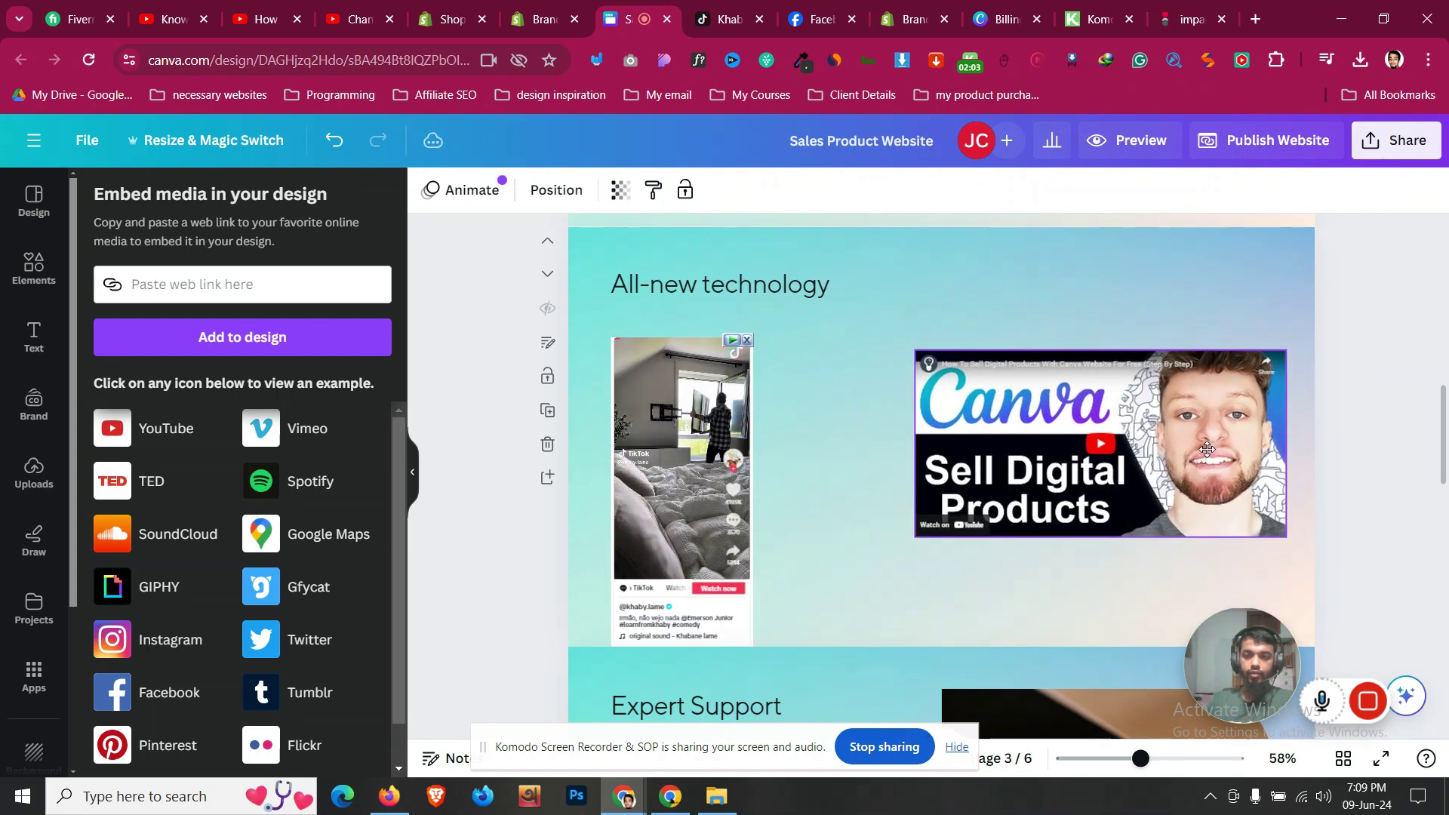
mouse_move(715, 467)
left_mouse_down()
mouse_move(733, 438)
mouse_move(689, 436)
left_mouse_up()
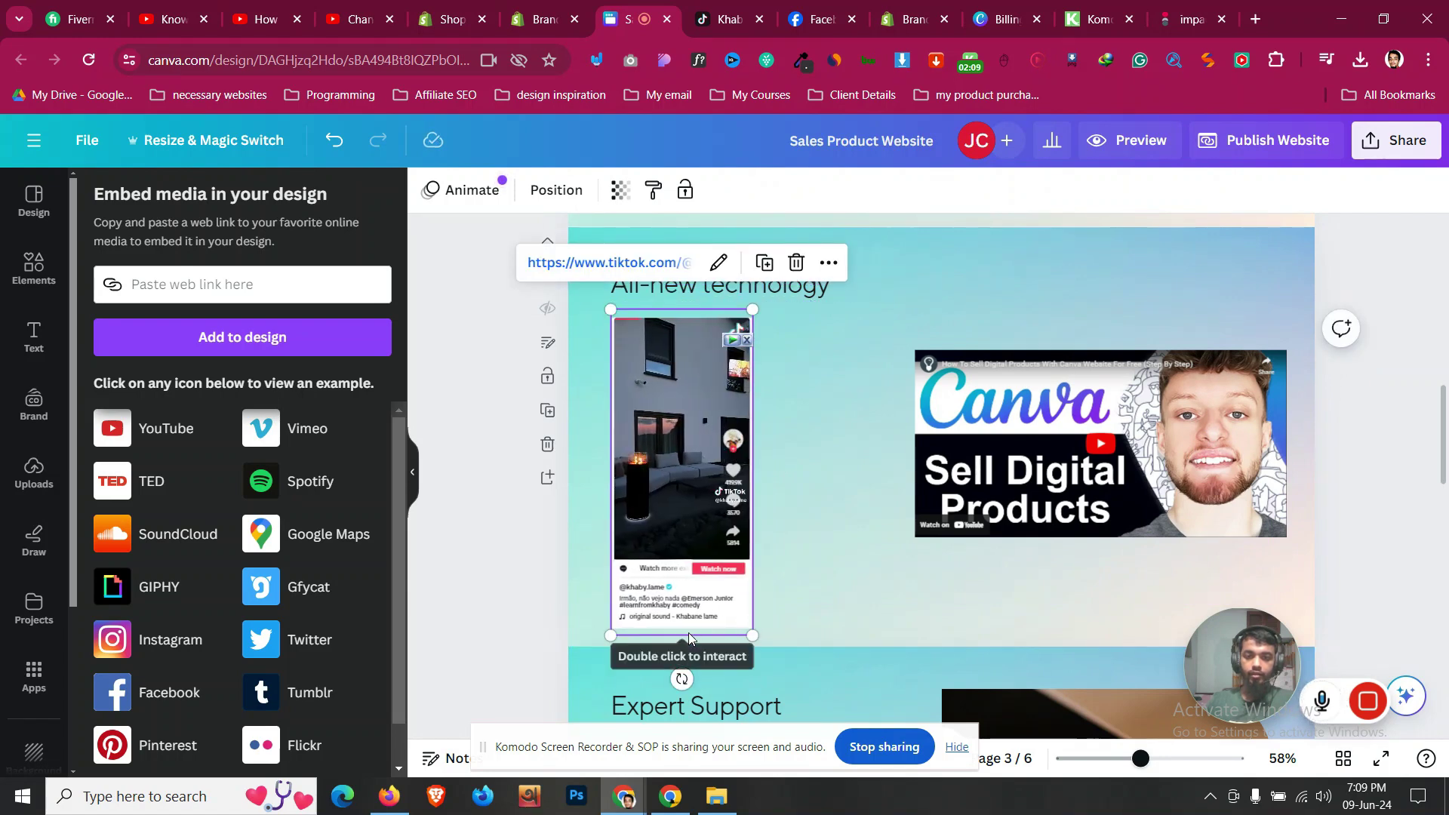
mouse_move(753, 630)
left_mouse_down()
mouse_move(739, 596)
mouse_move(751, 538)
mouse_move(841, 526)
left_mouse_up()
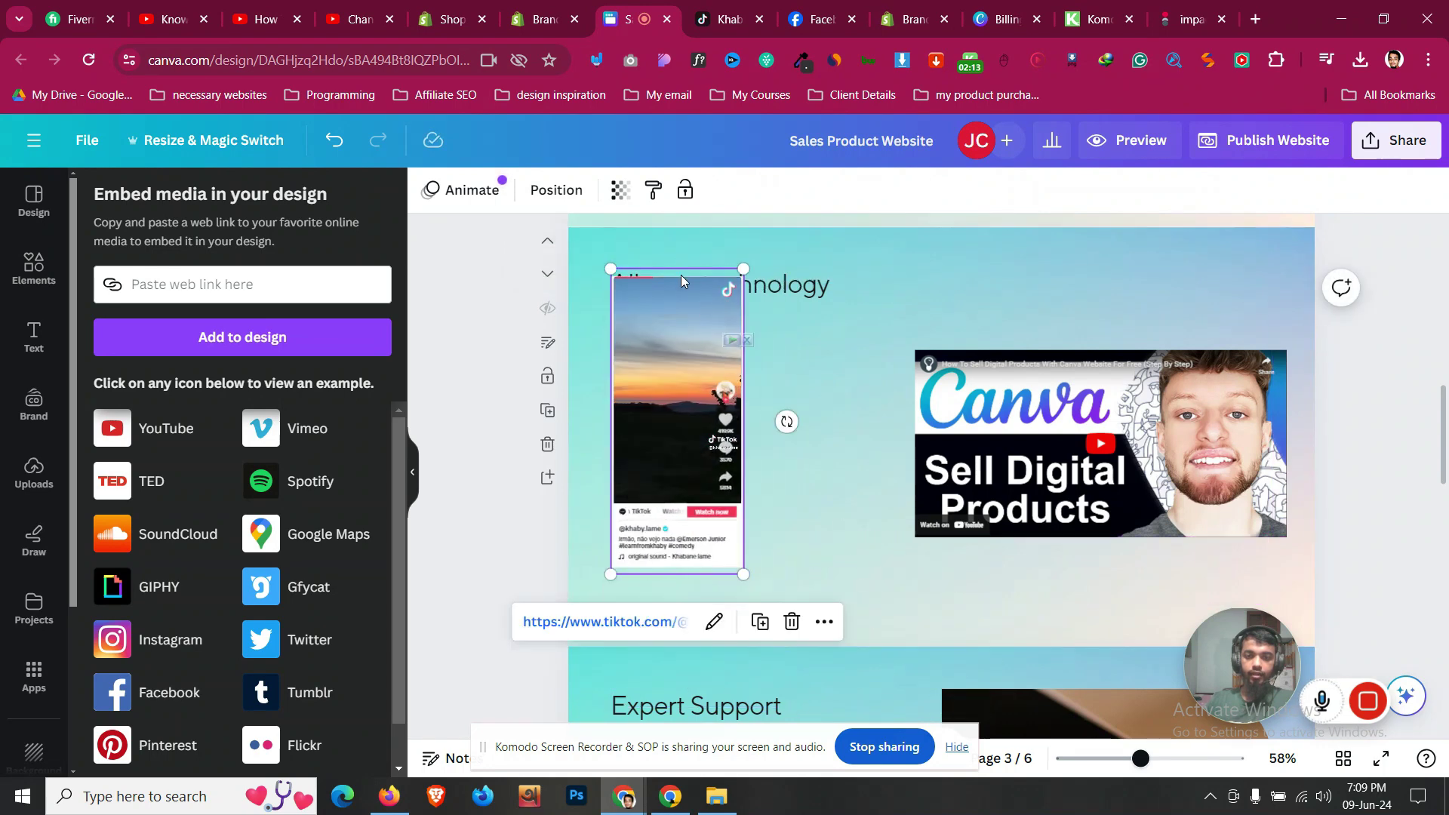
left_click_drag(684, 367, 731, 414)
left_click(1152, 413)
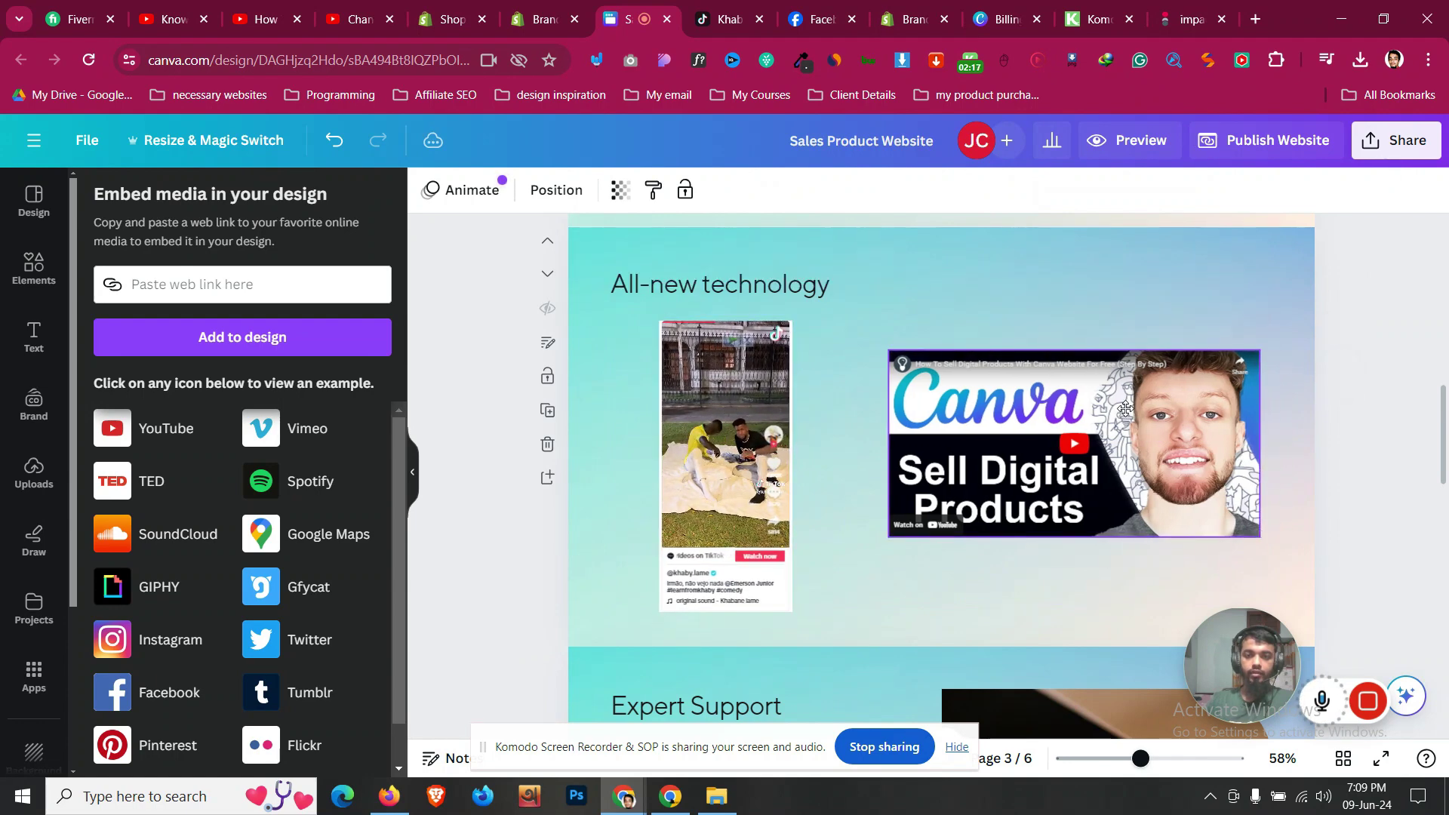
left_click_drag(1152, 413, 1139, 413)
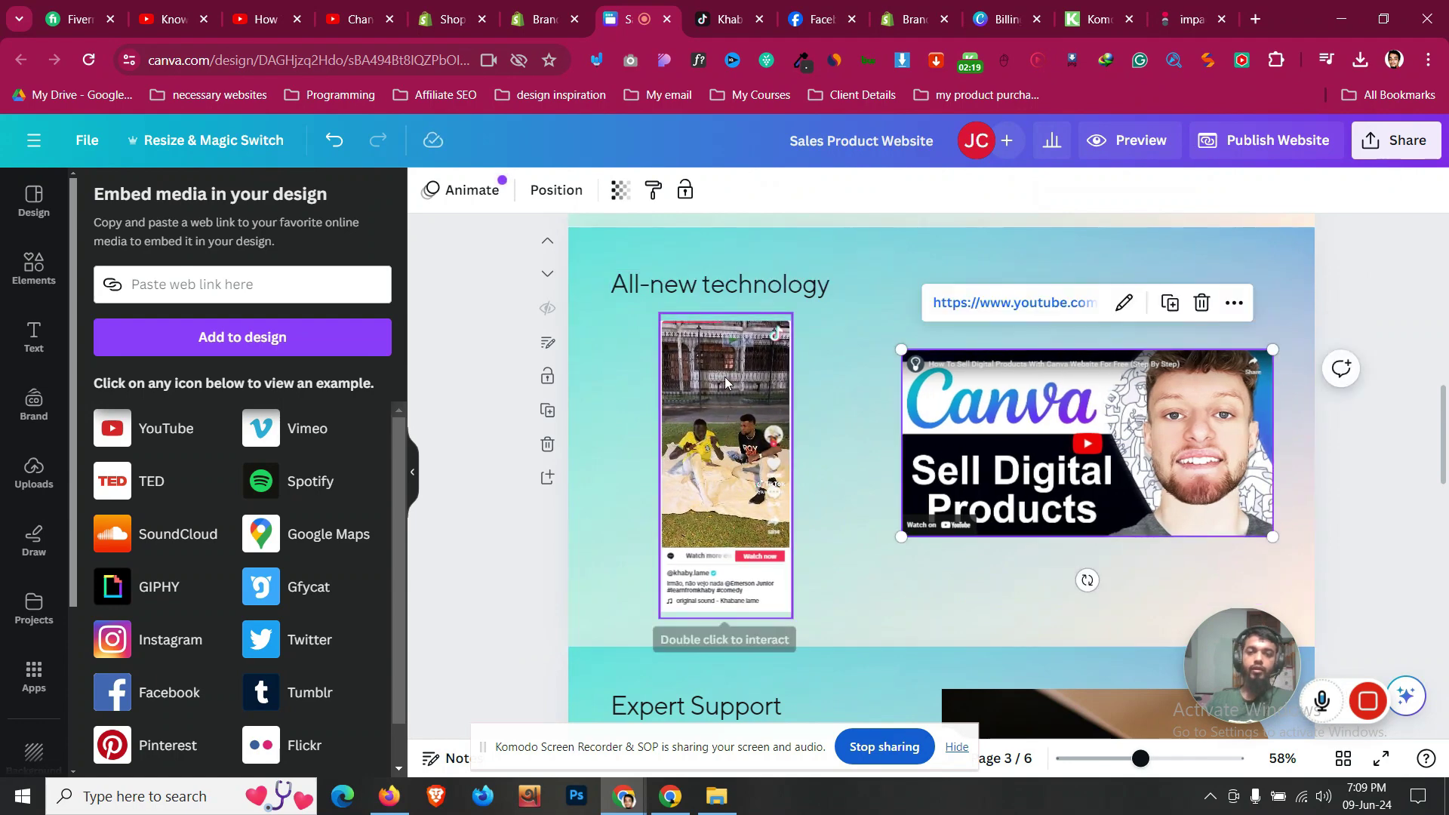
left_click_drag(728, 377, 675, 376)
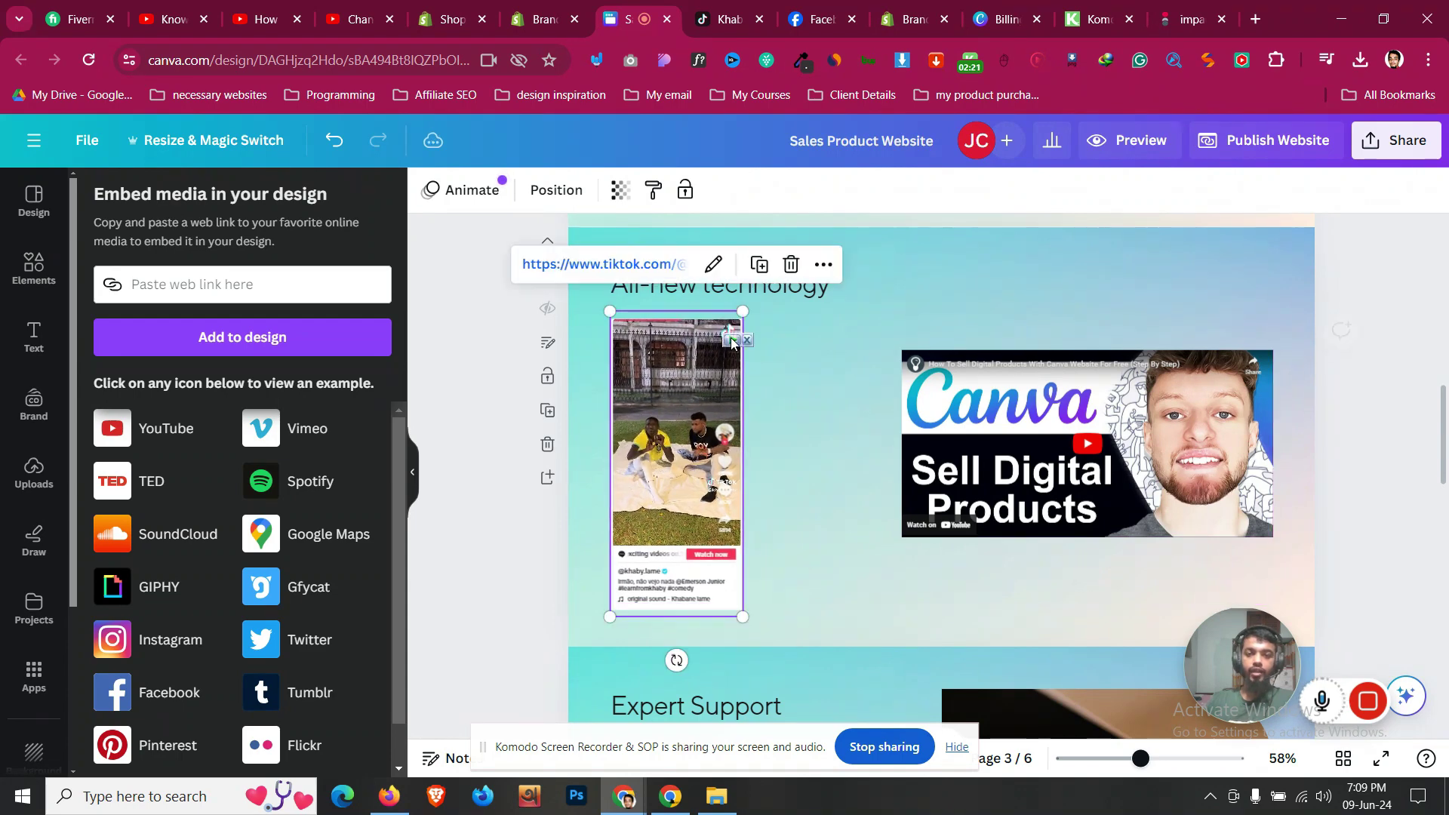
Centre the heading above both videos and enlarge and raise the YouTube video slightly
left_click(780, 290)
left_click_drag(780, 290, 954, 282)
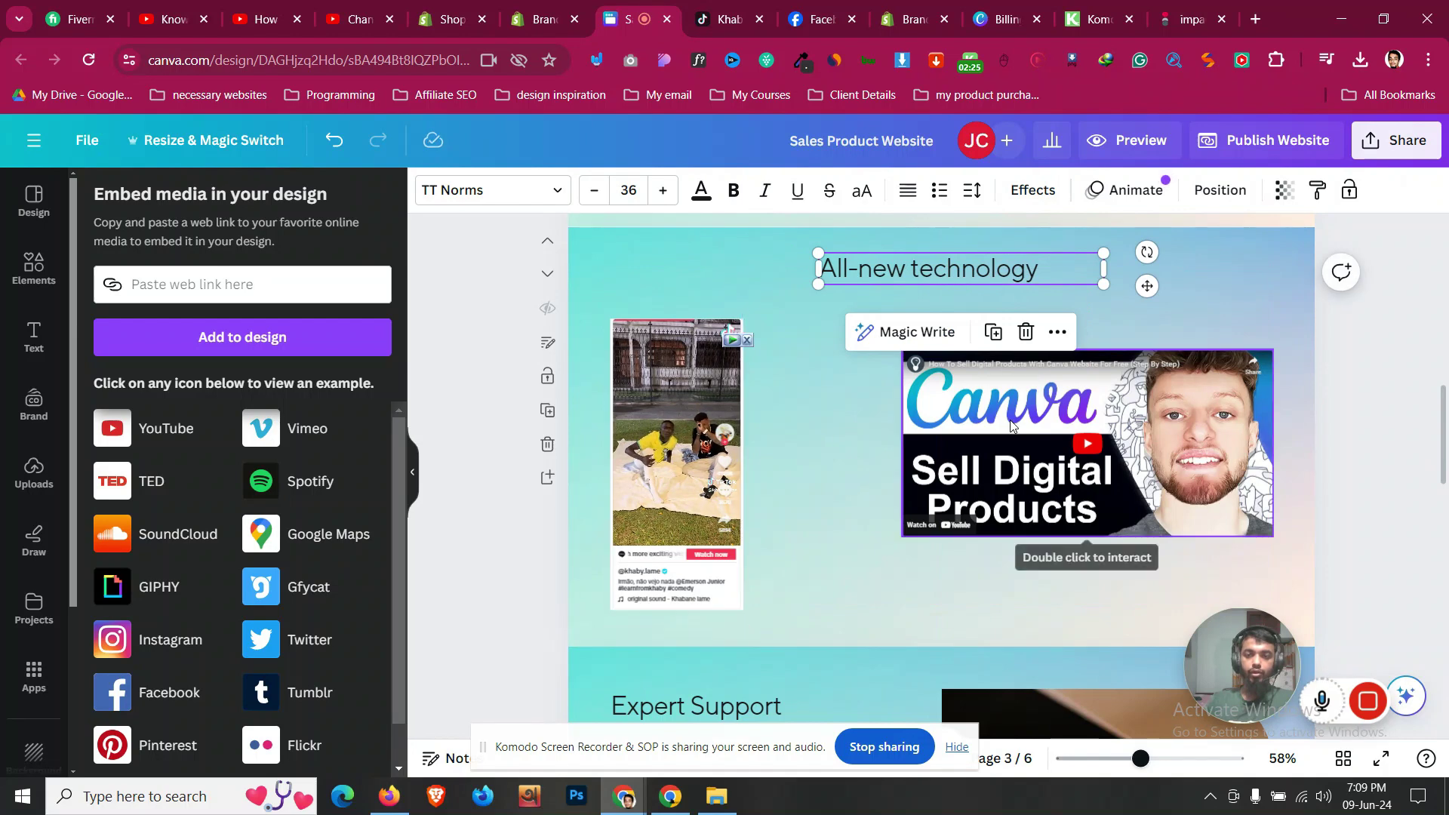
left_click(928, 513)
left_click_drag(901, 537, 809, 581)
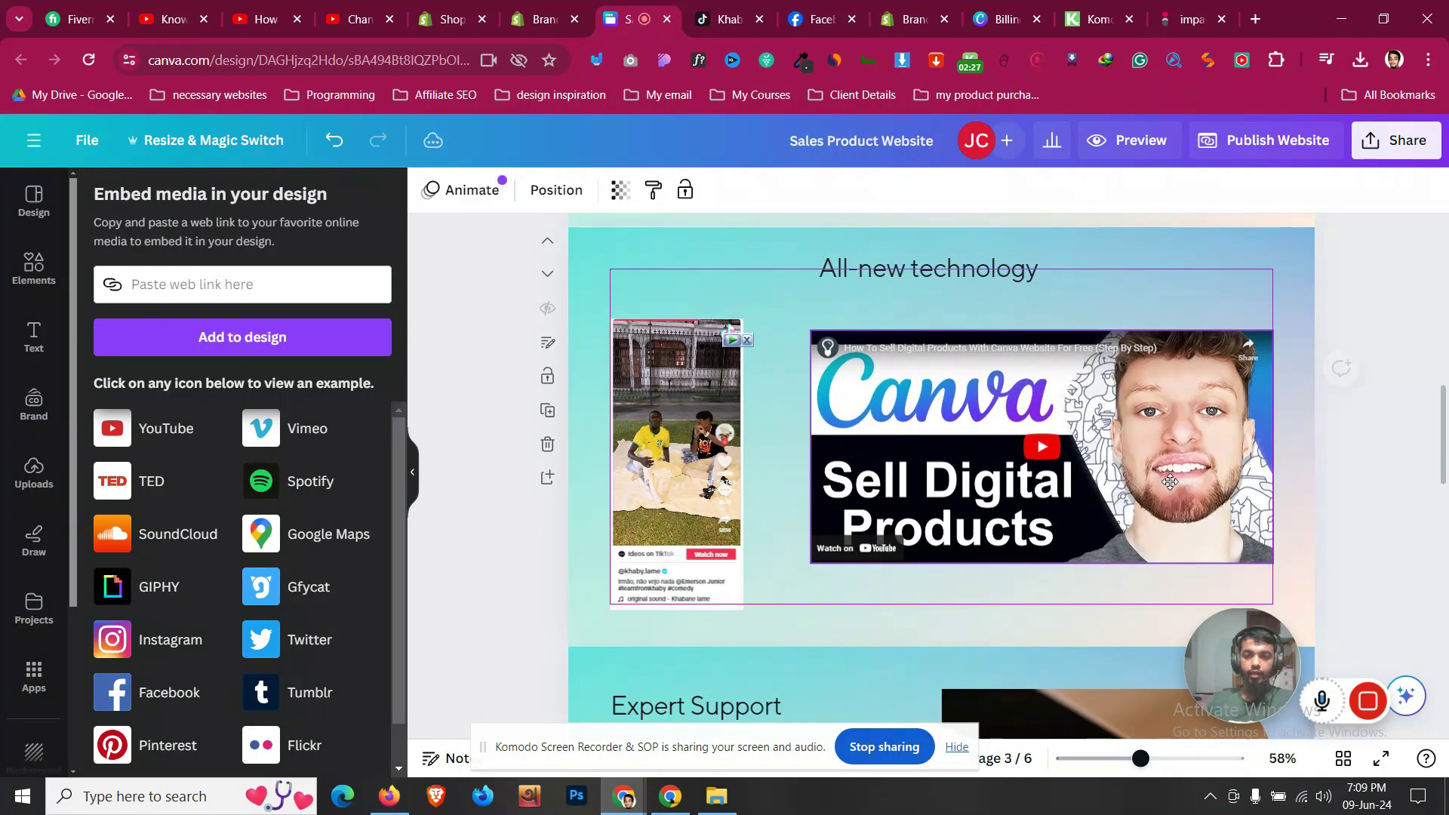
left_click_drag(1169, 502, 1168, 489)
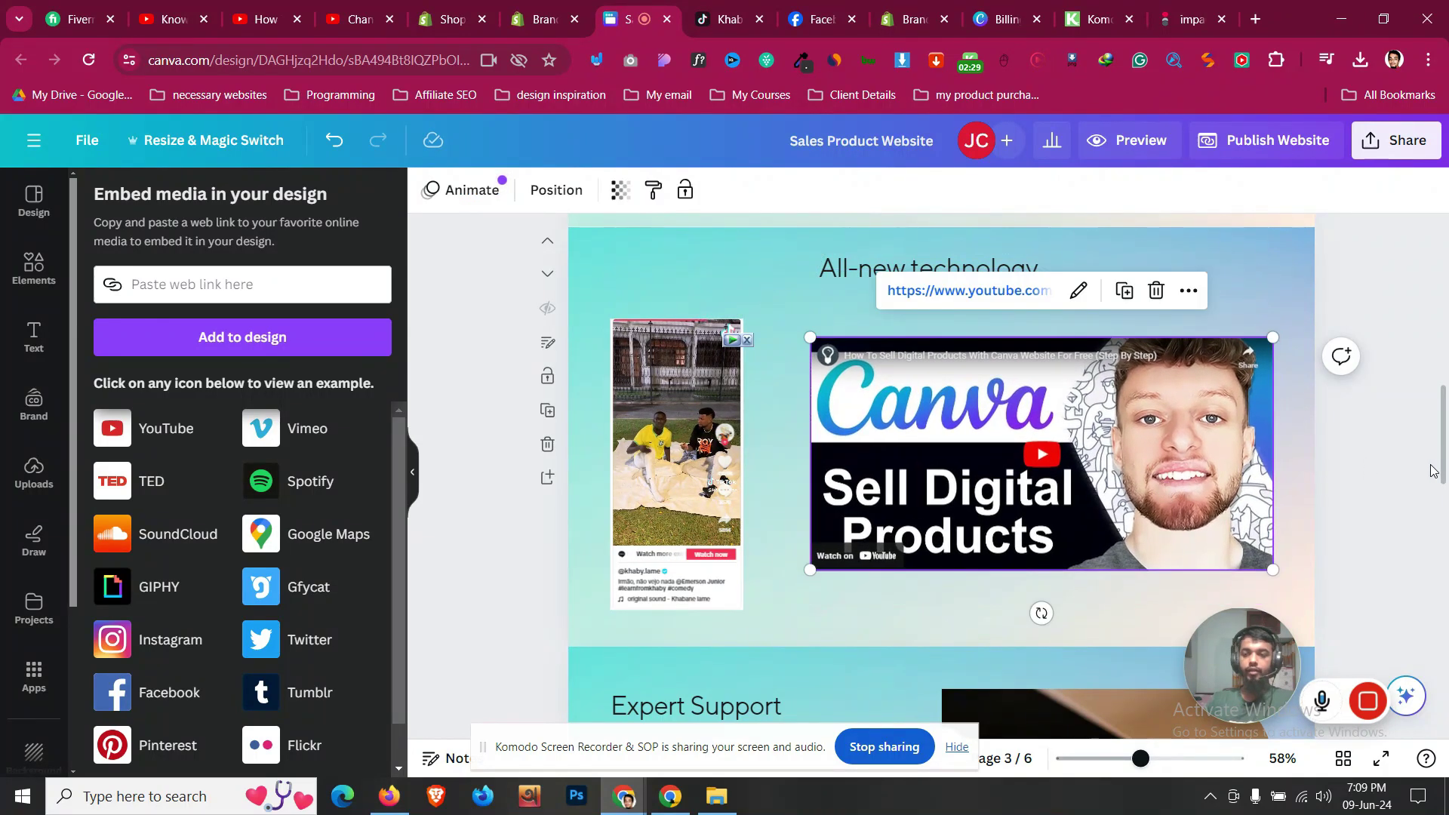
left_click(1386, 464)
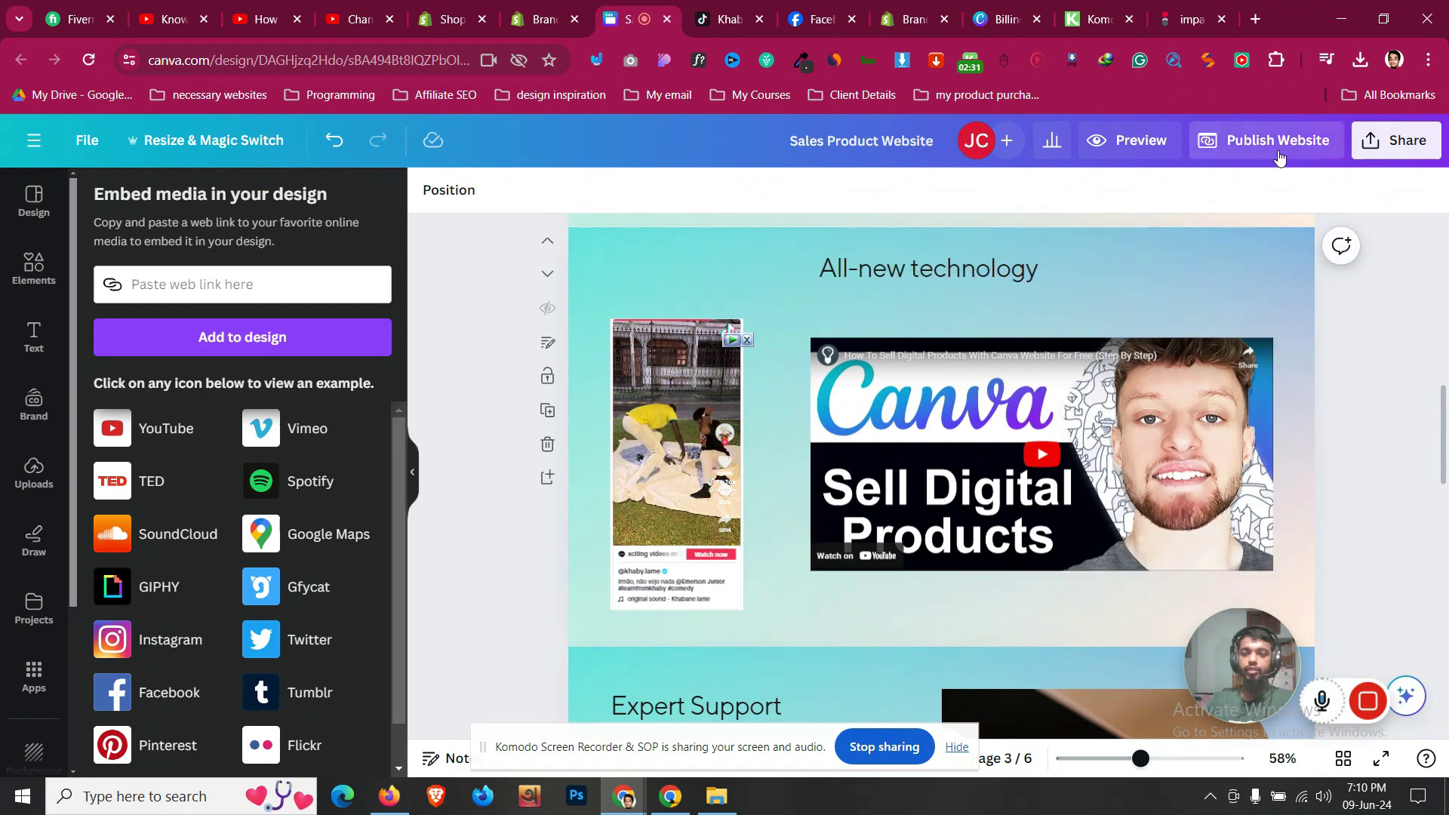
Open a full website preview and scroll through it in the mobile layout
left_click(1279, 151)
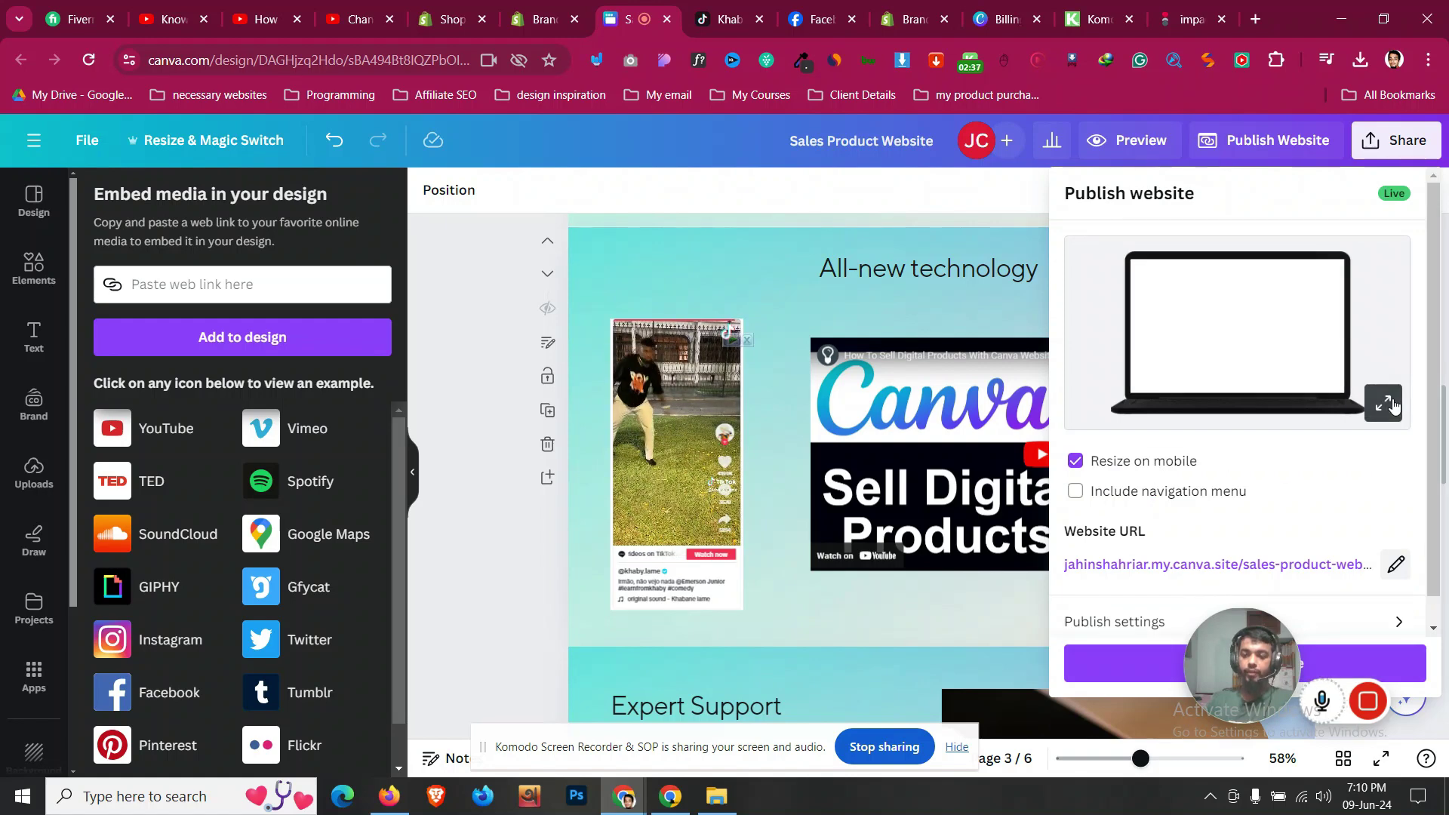
left_click(1394, 406)
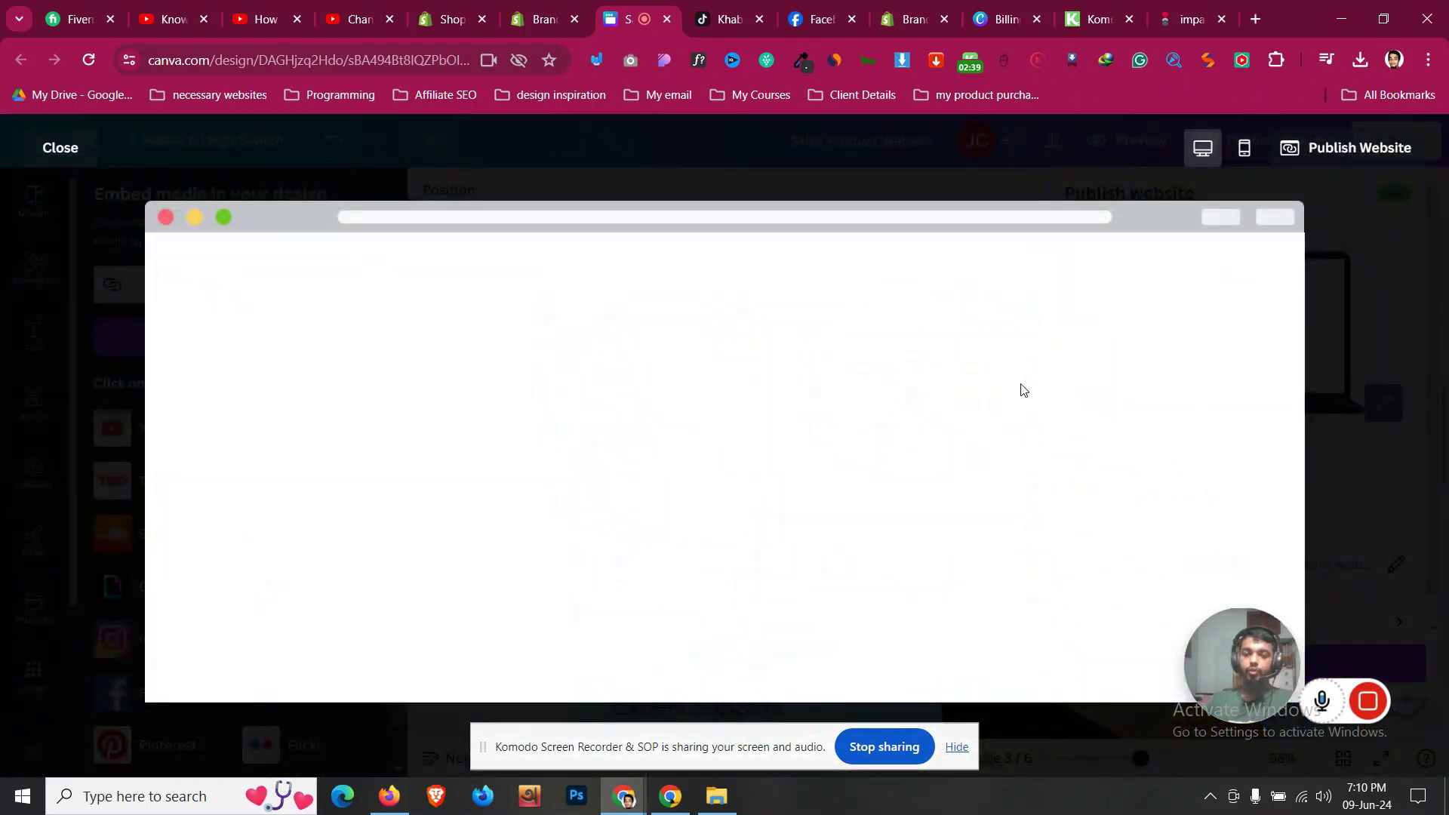
left_click(1244, 150)
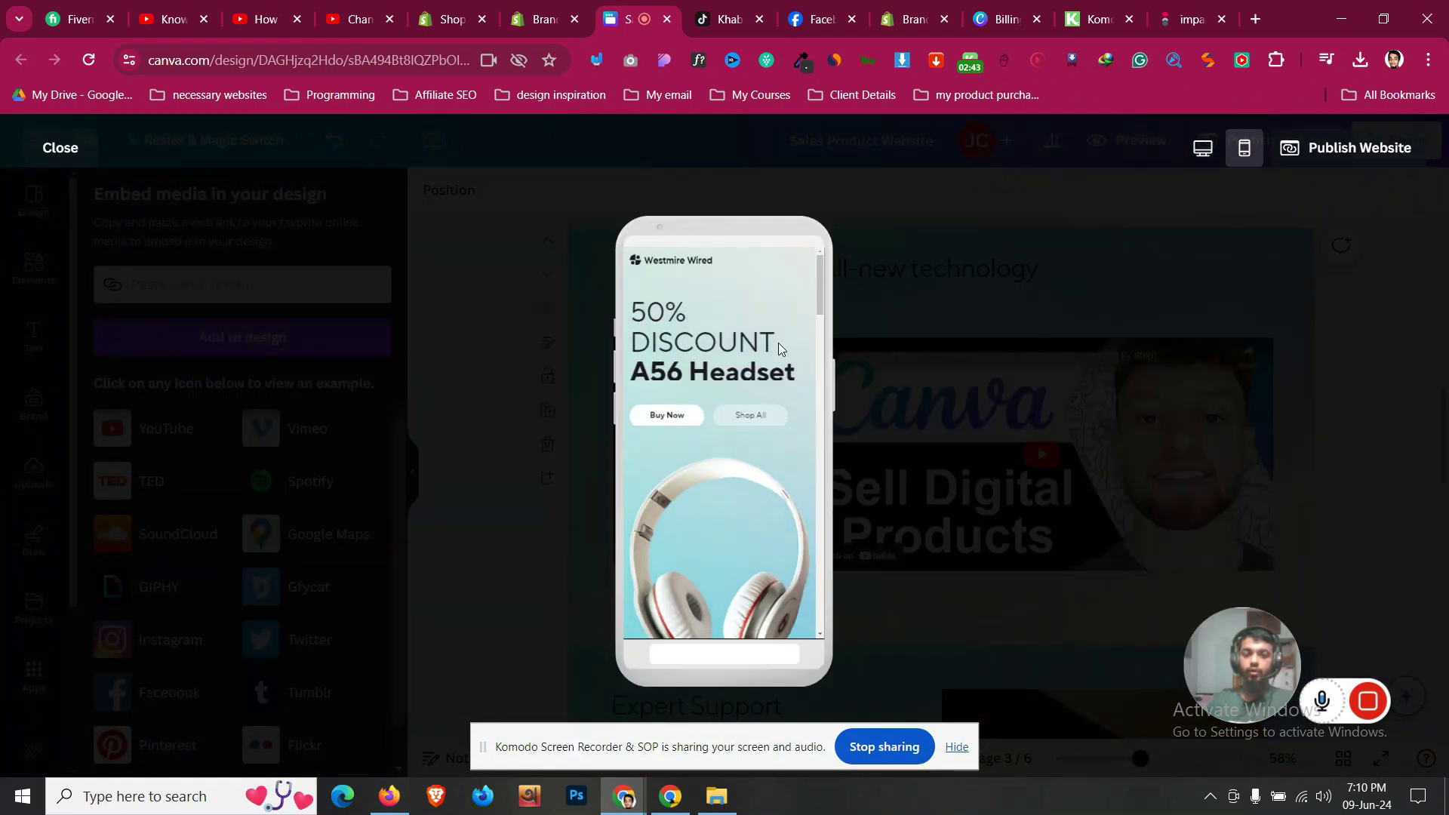
scroll(779, 343, "down", 5)
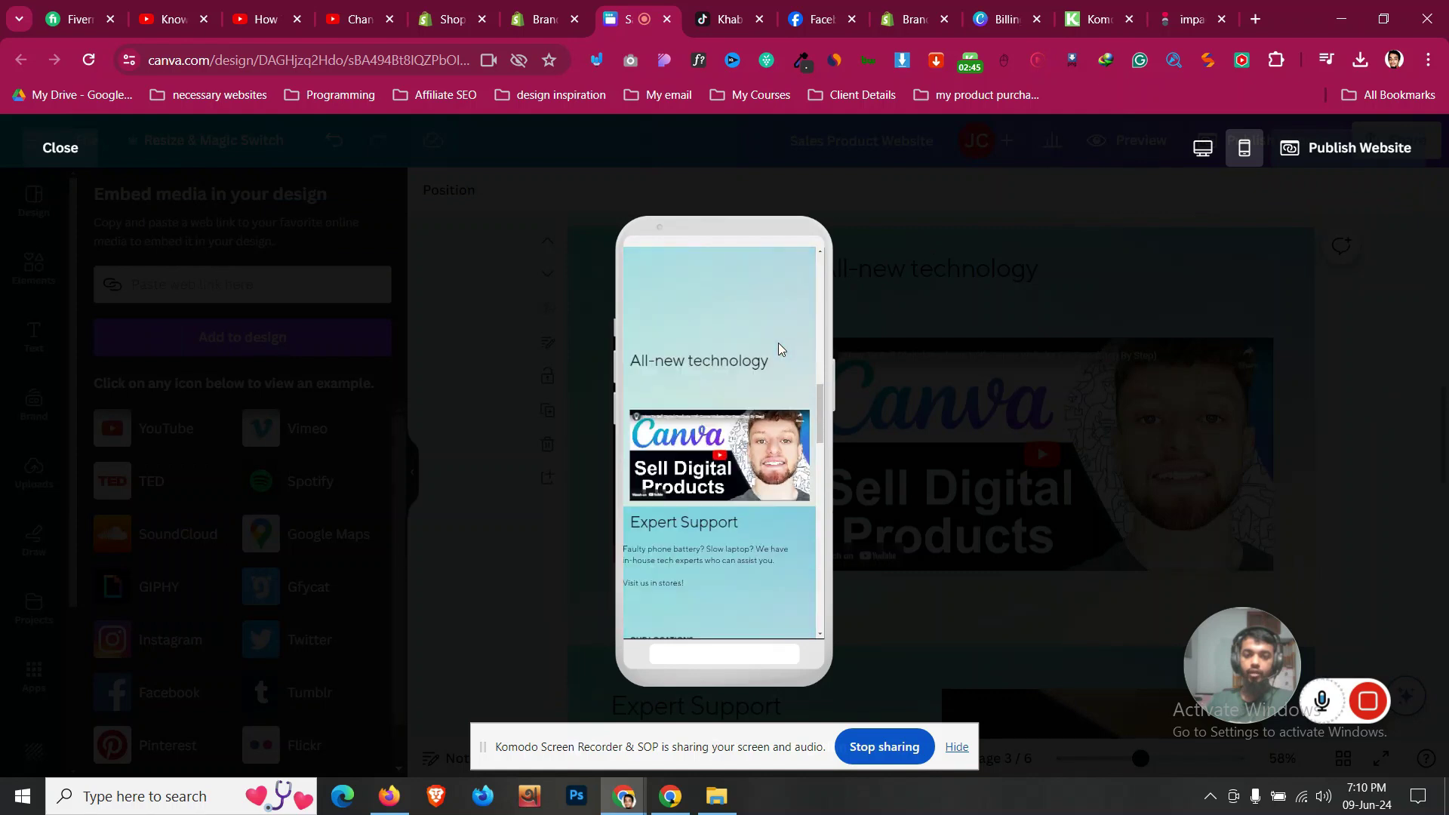
scroll(779, 349, "down", 2)
scroll(779, 349, "up", 3)
scroll(779, 349, "down", 5)
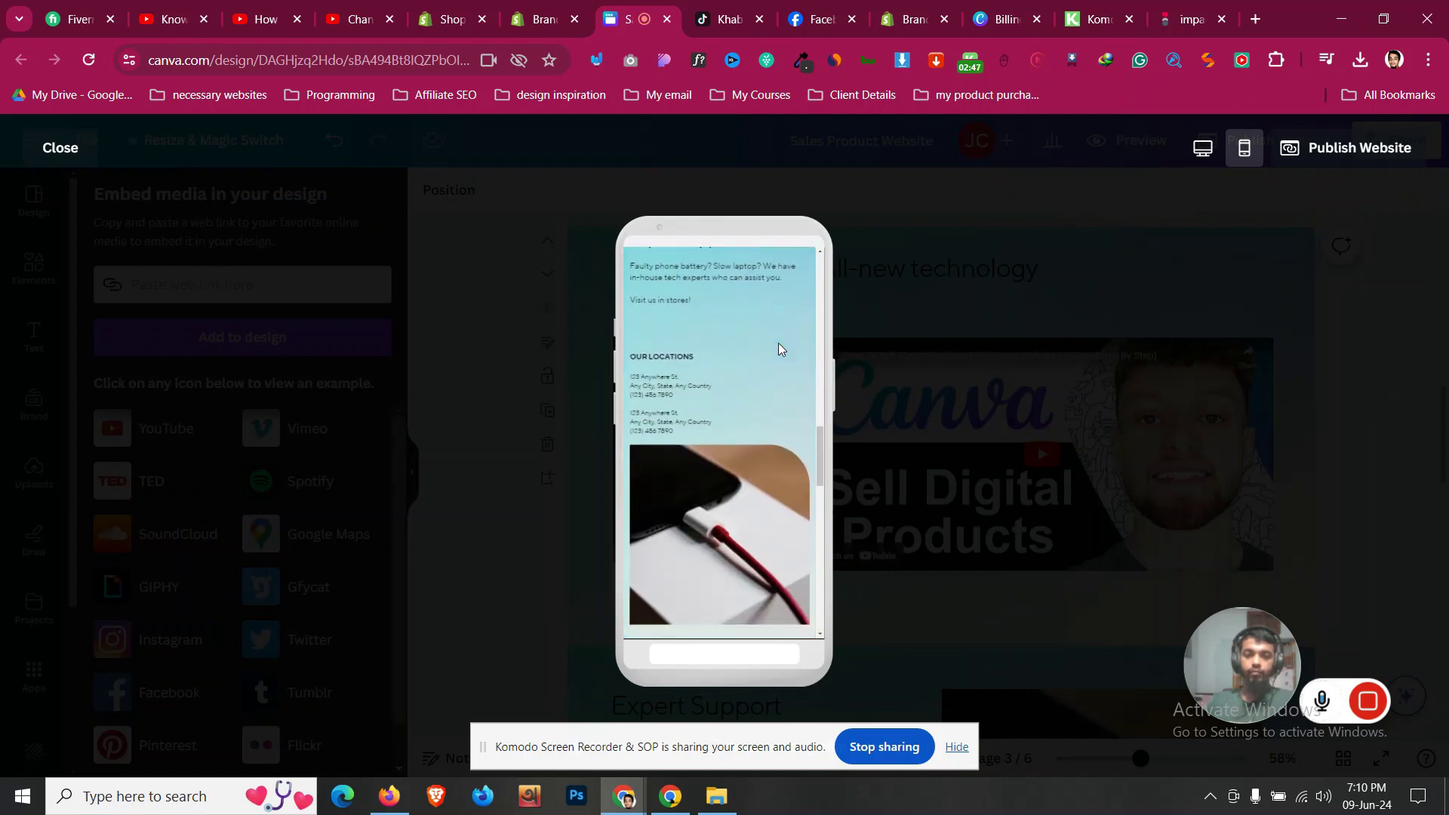
scroll(779, 347, "up", 4)
scroll(778, 347, "up", 2)
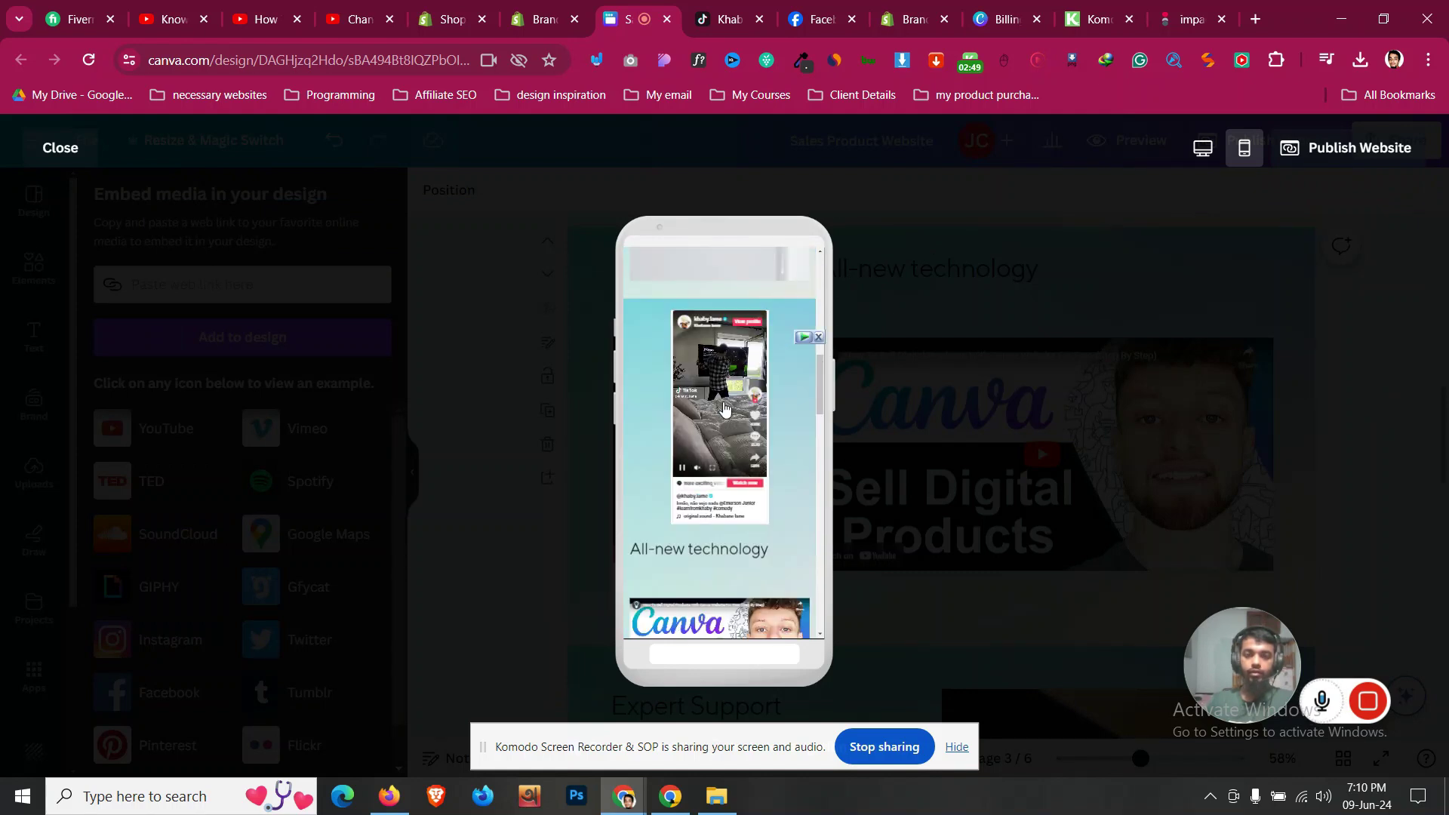
scroll(724, 409, "down", 2)
scroll(706, 412, "up", 2)
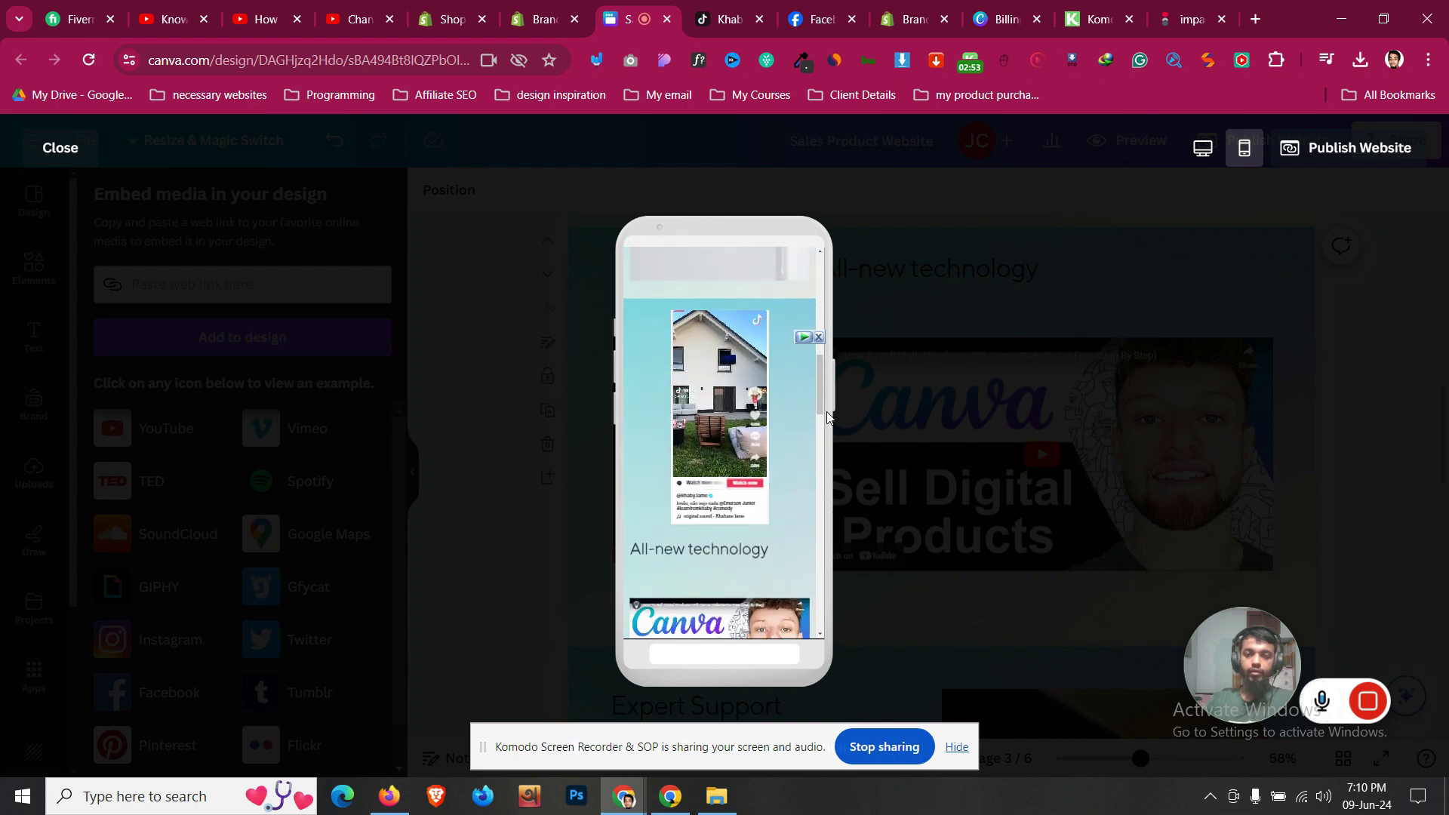
Check the desktop preview, then return to the website publishing options
left_click(1202, 148)
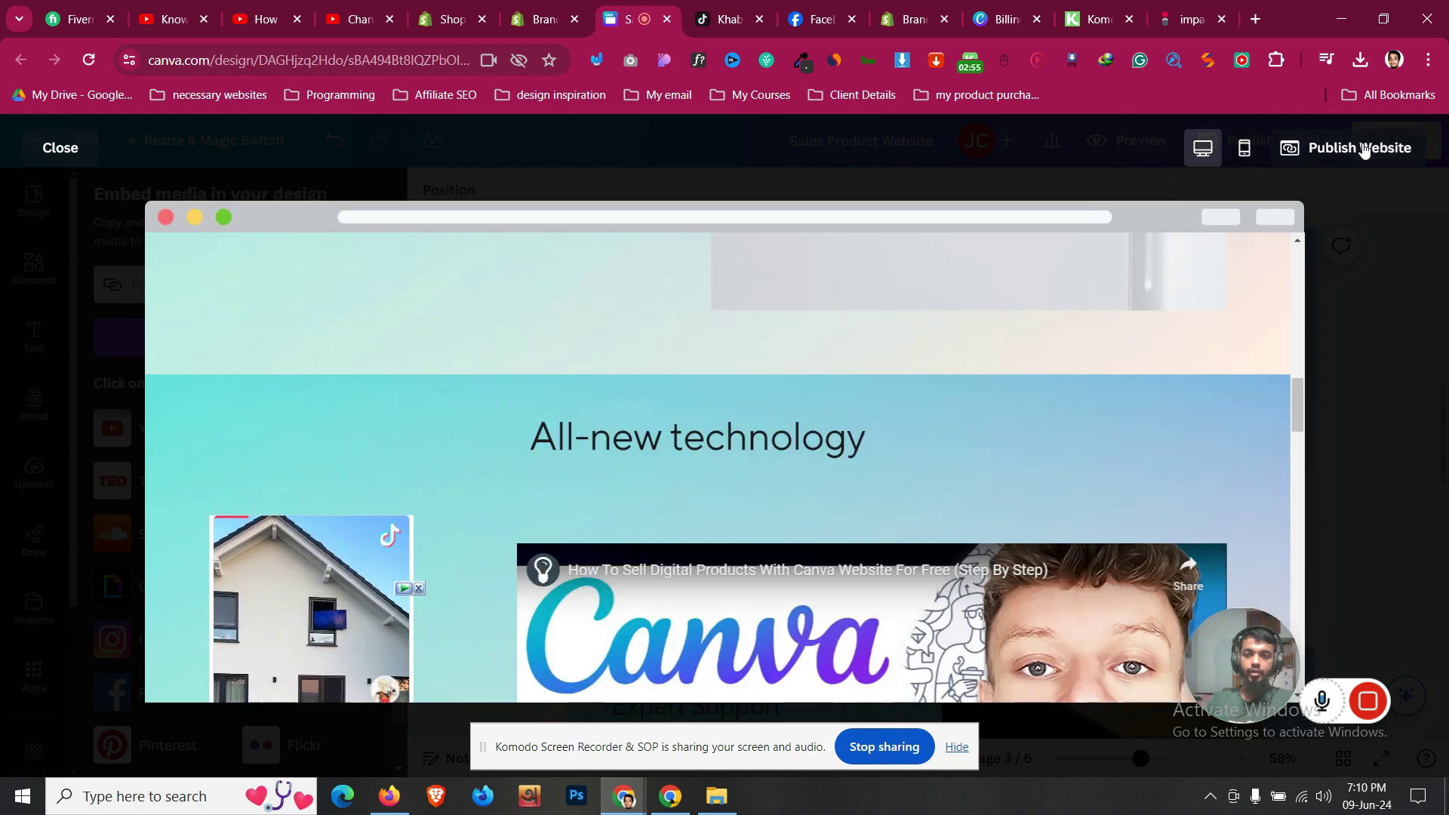
left_click(1381, 147)
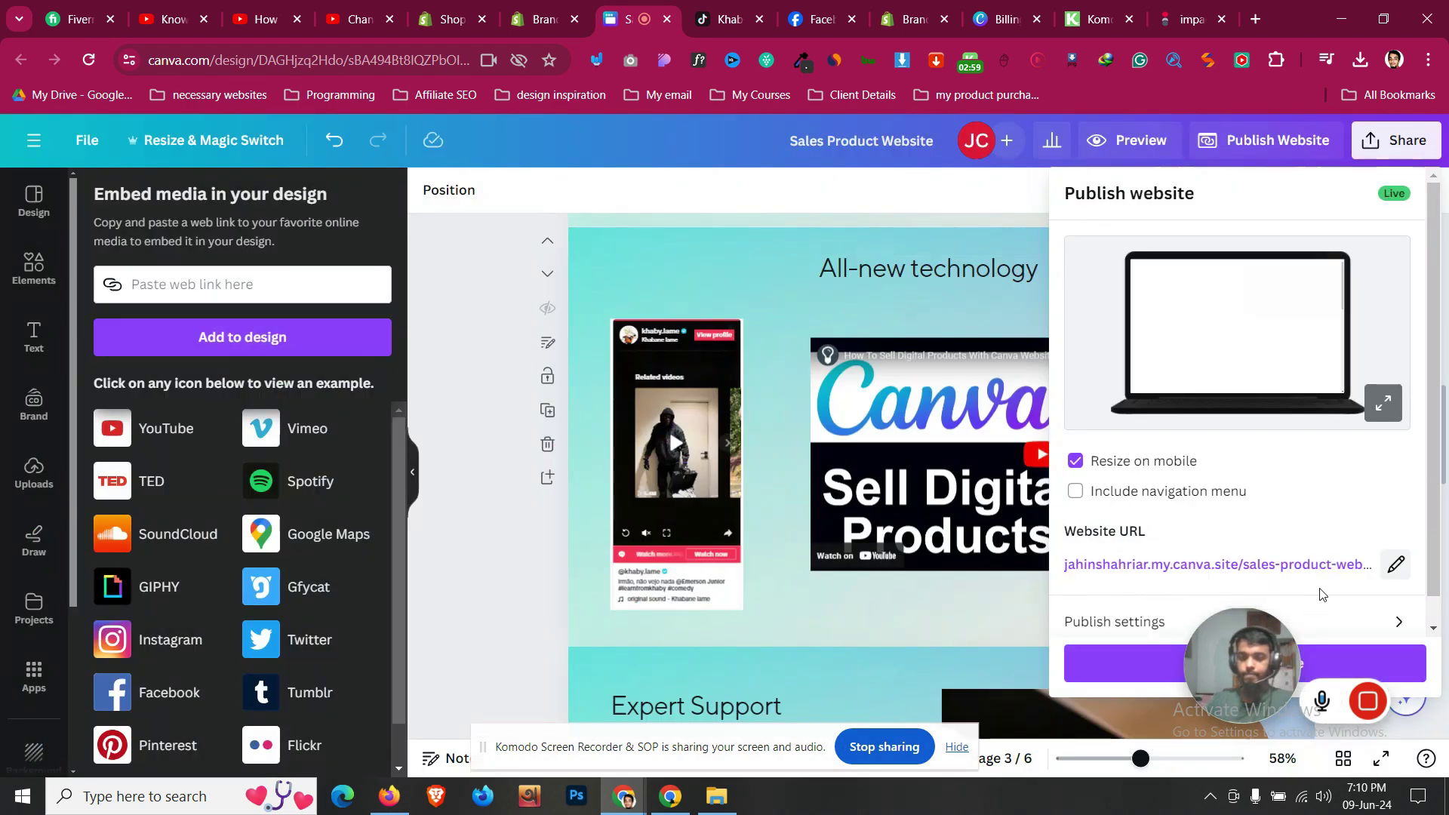
scroll(1351, 618, "down", 1)
Publish the website live and scroll the live site to the All-new technology section
left_click(1378, 661)
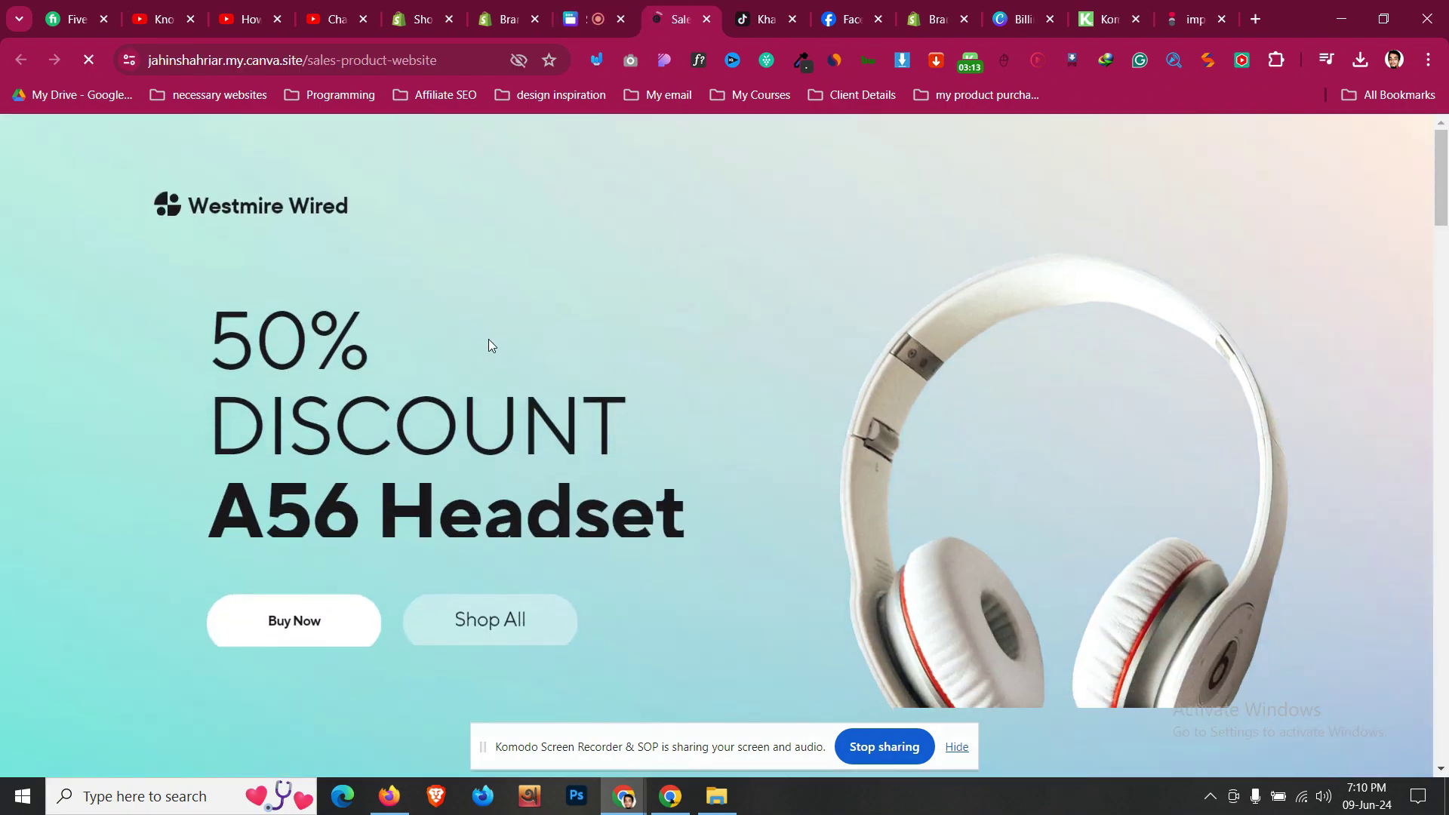
scroll(489, 341, "down", 5)
scroll(489, 343, "down", 3)
scroll(489, 343, "down", 4)
scroll(489, 344, "down", 3)
scroll(489, 343, "up", 3)
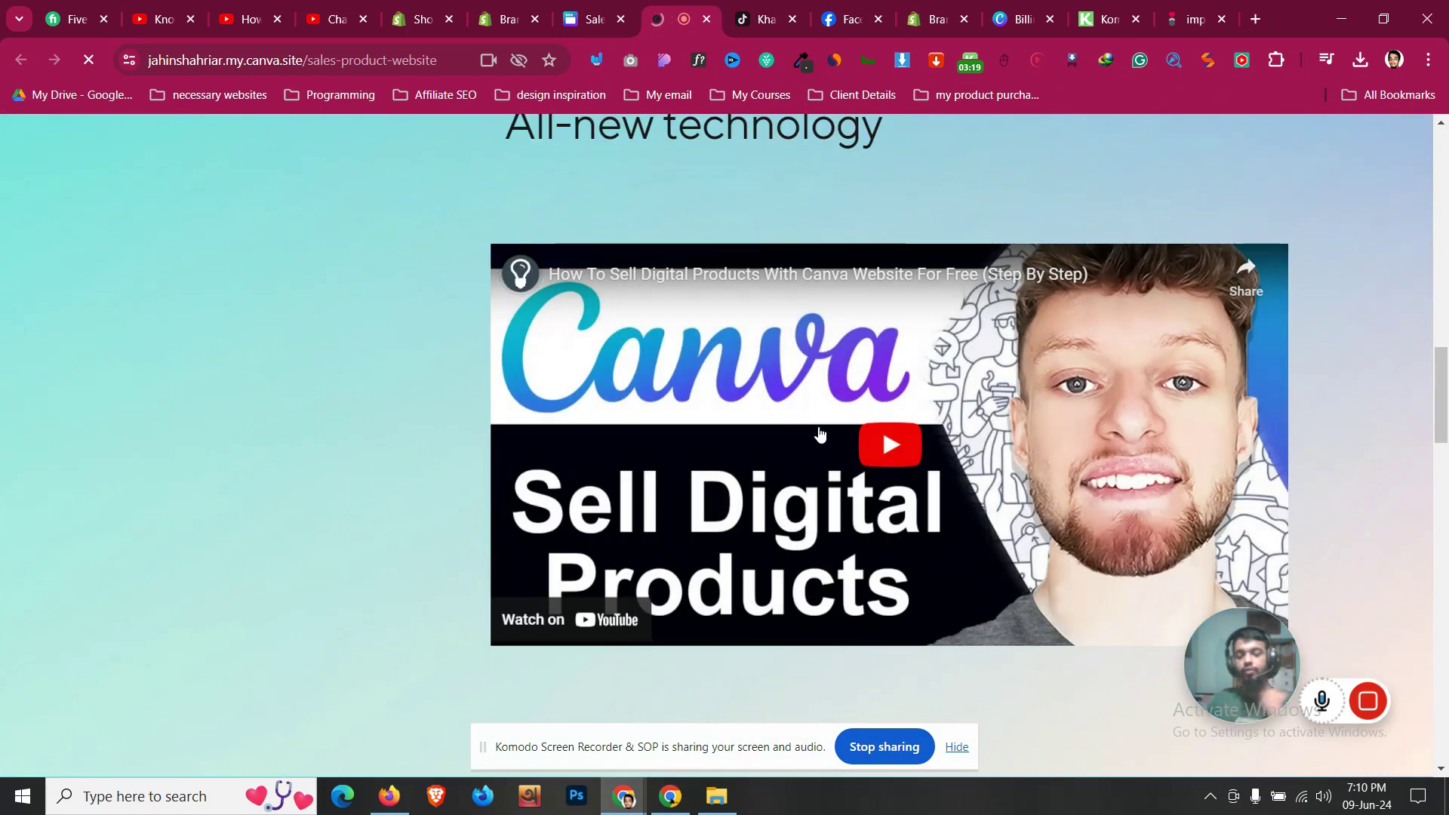
scroll(310, 381, "down", 4)
scroll(310, 380, "up", 2)
scroll(311, 380, "up", 2)
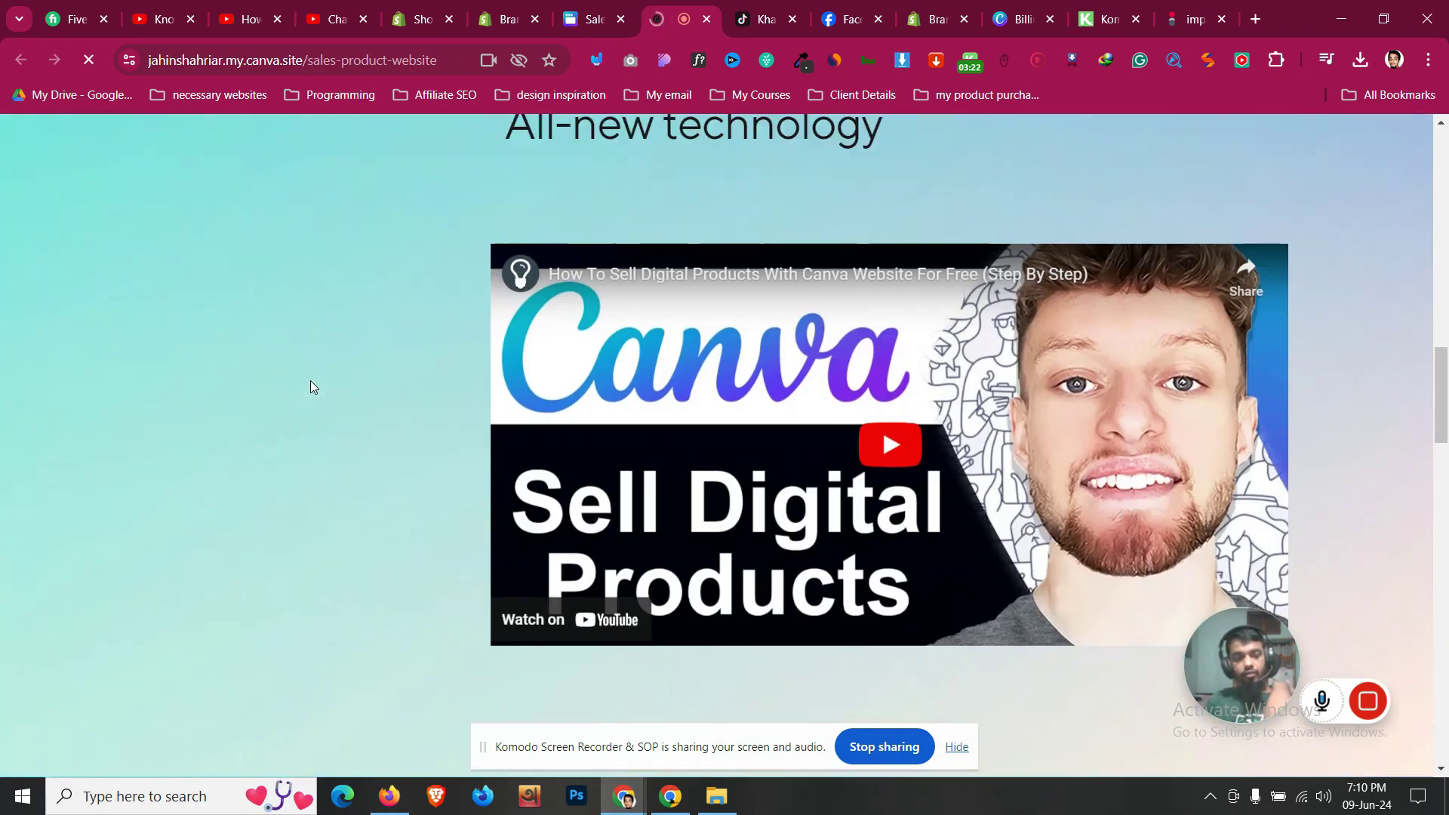
Play and pause the YouTube video, then confirm the TikTok embed loads beside it
left_click(871, 427)
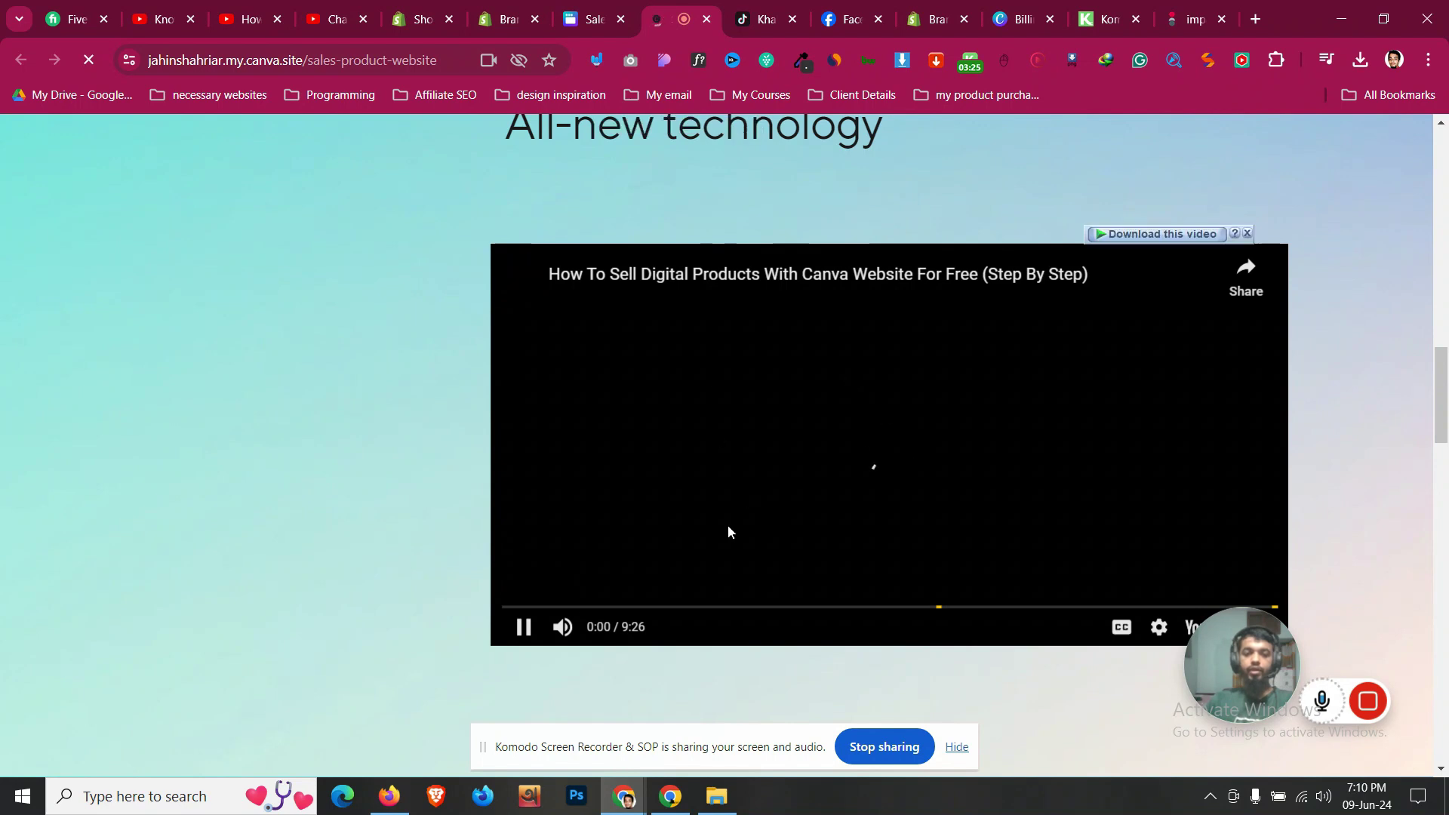
left_click(522, 636)
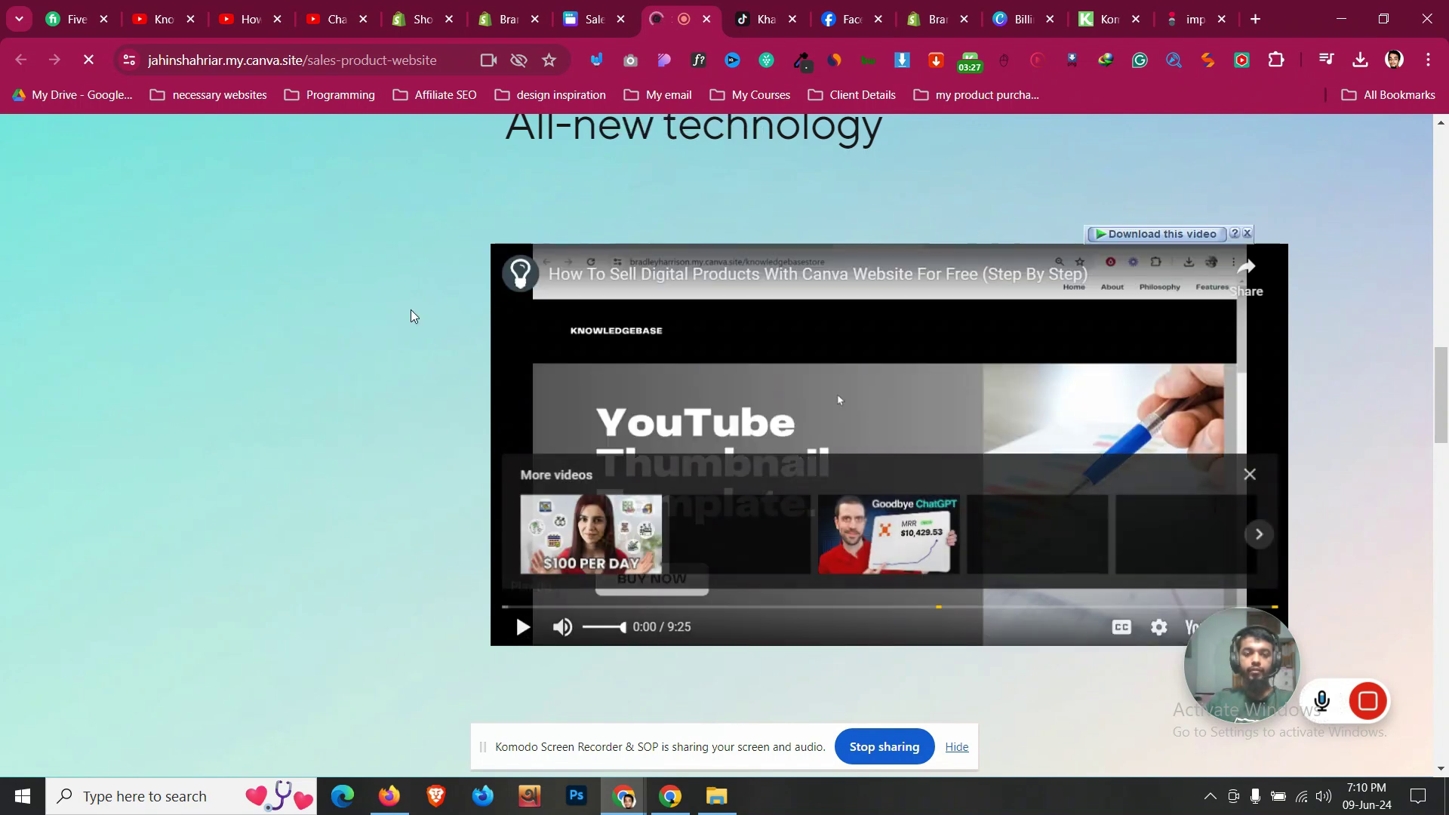
scroll(361, 434, "up", 2)
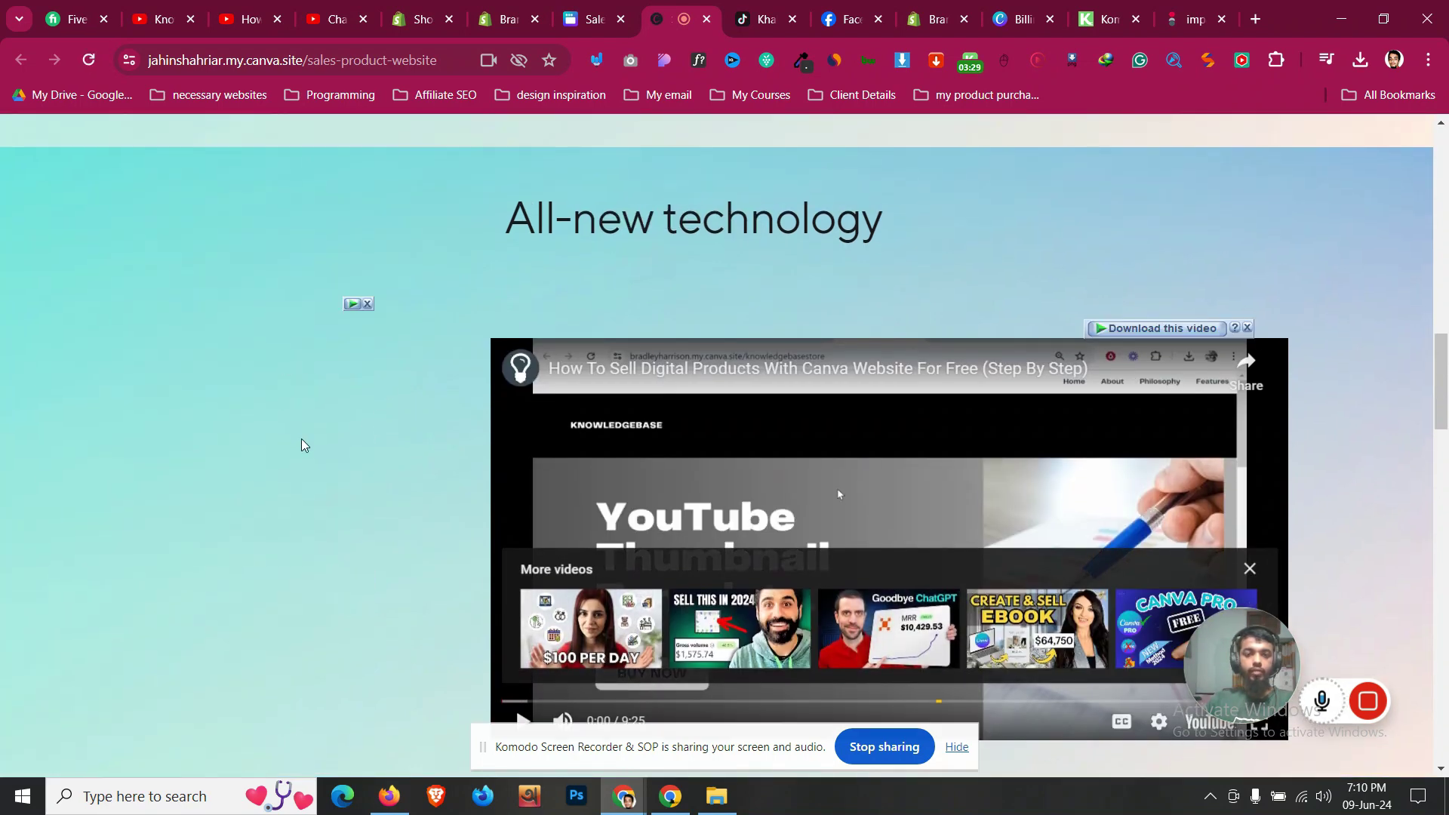
scroll(330, 393, "down", 2)
scroll(518, 449, "up", 2)
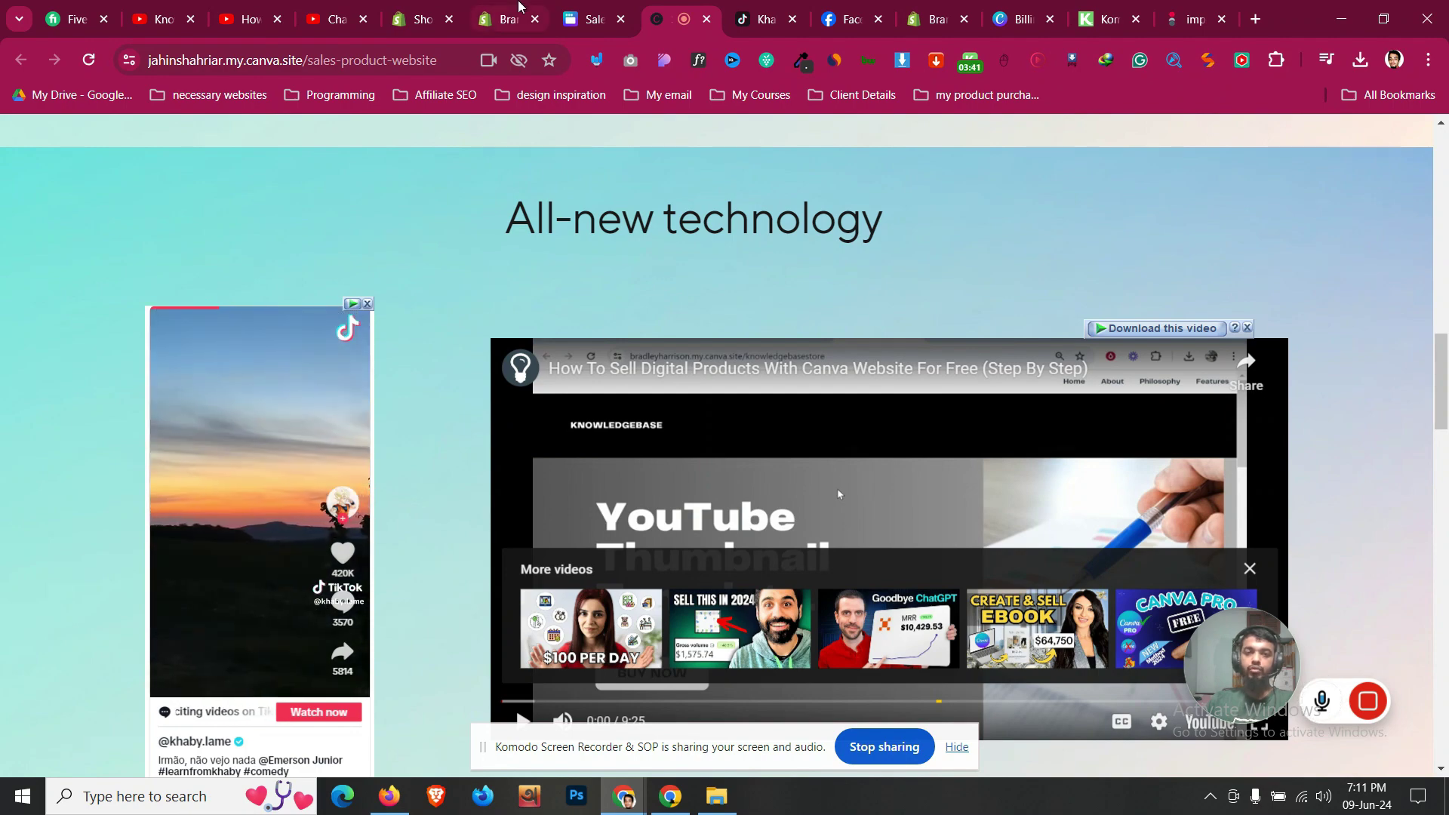
In the Shopify admin, open the Canvify app's list of imported pages
left_click(504, 18)
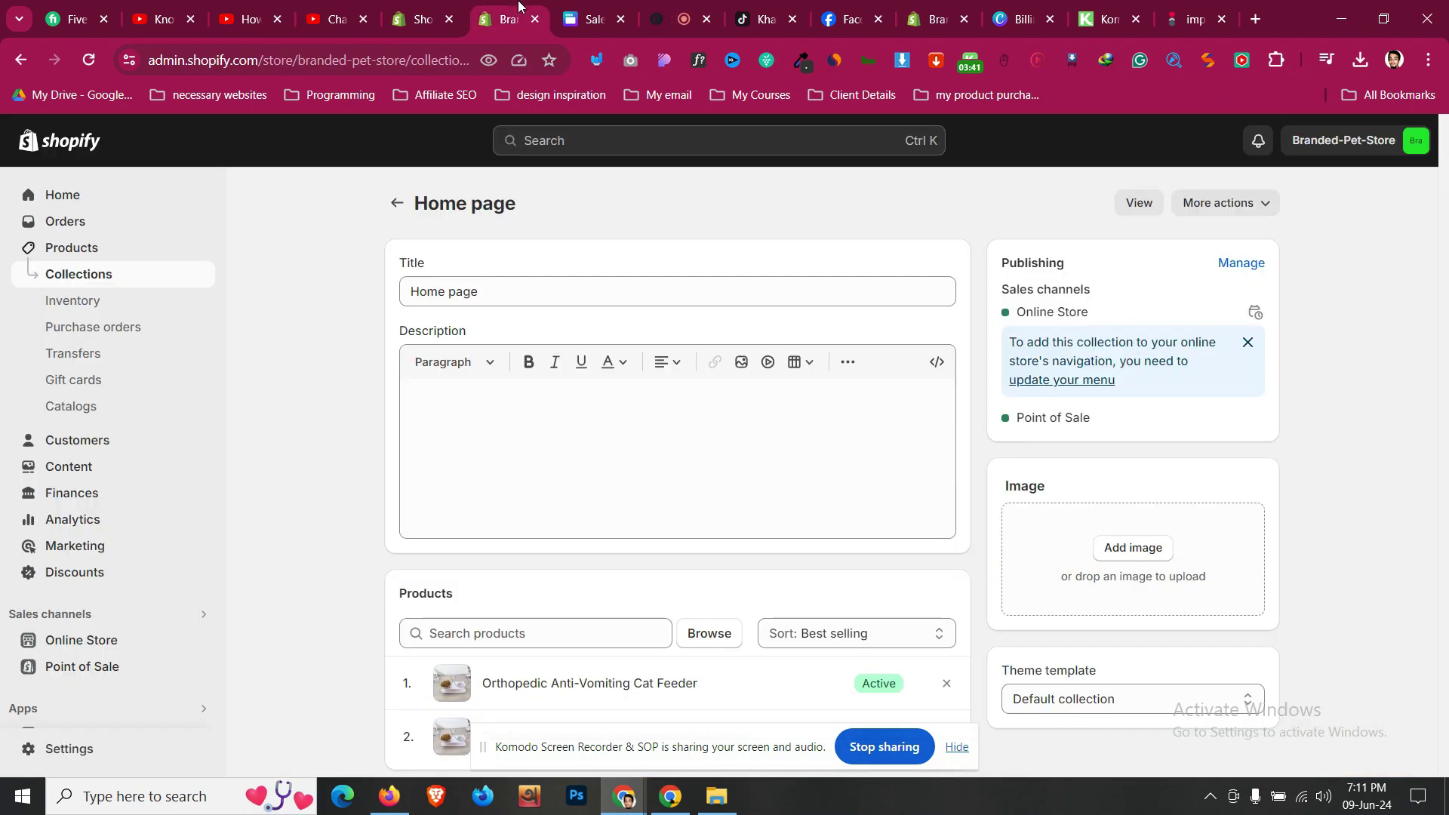
left_click(411, 6)
left_click(513, 19)
left_click(142, 719)
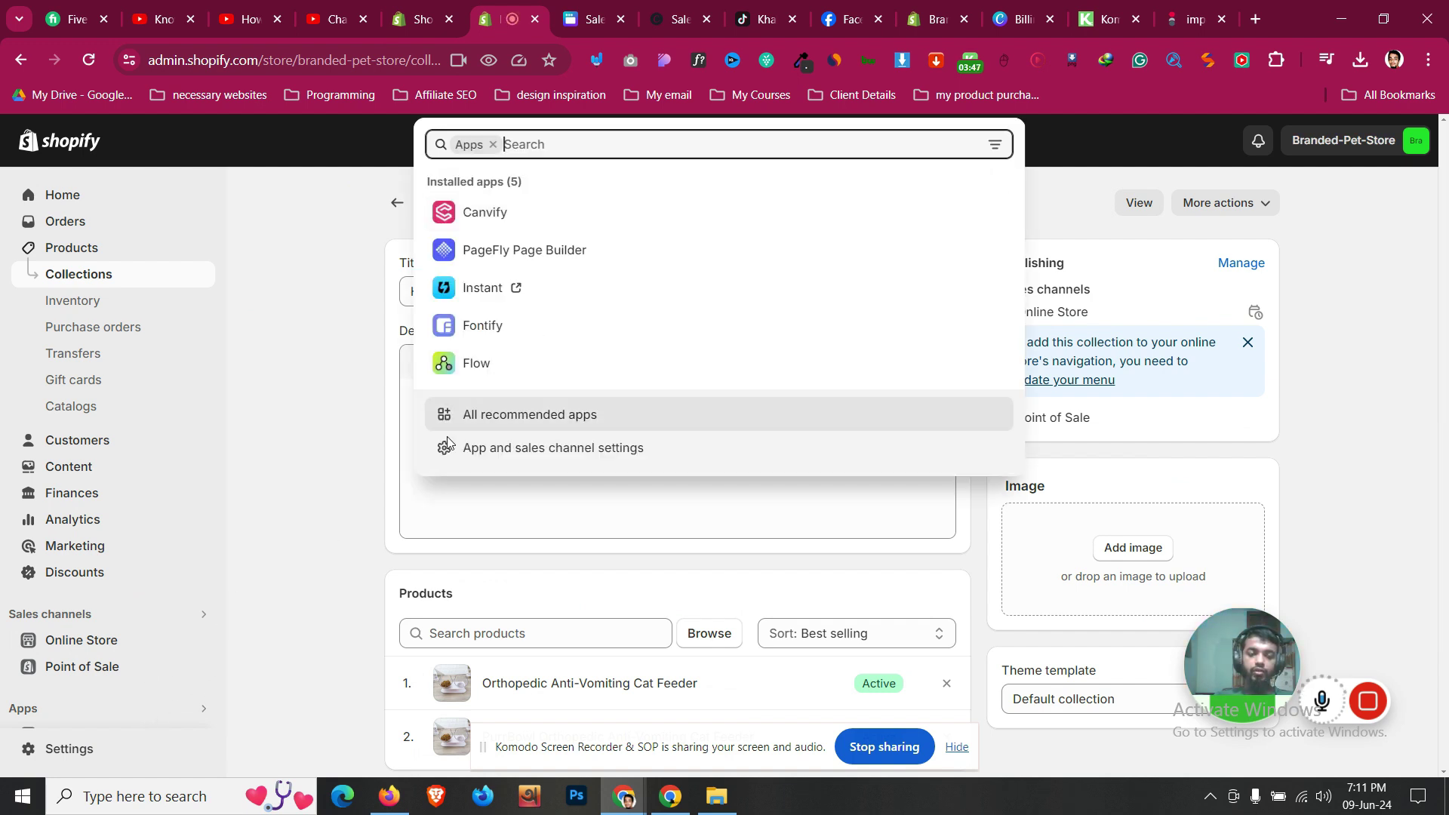
left_click(492, 219)
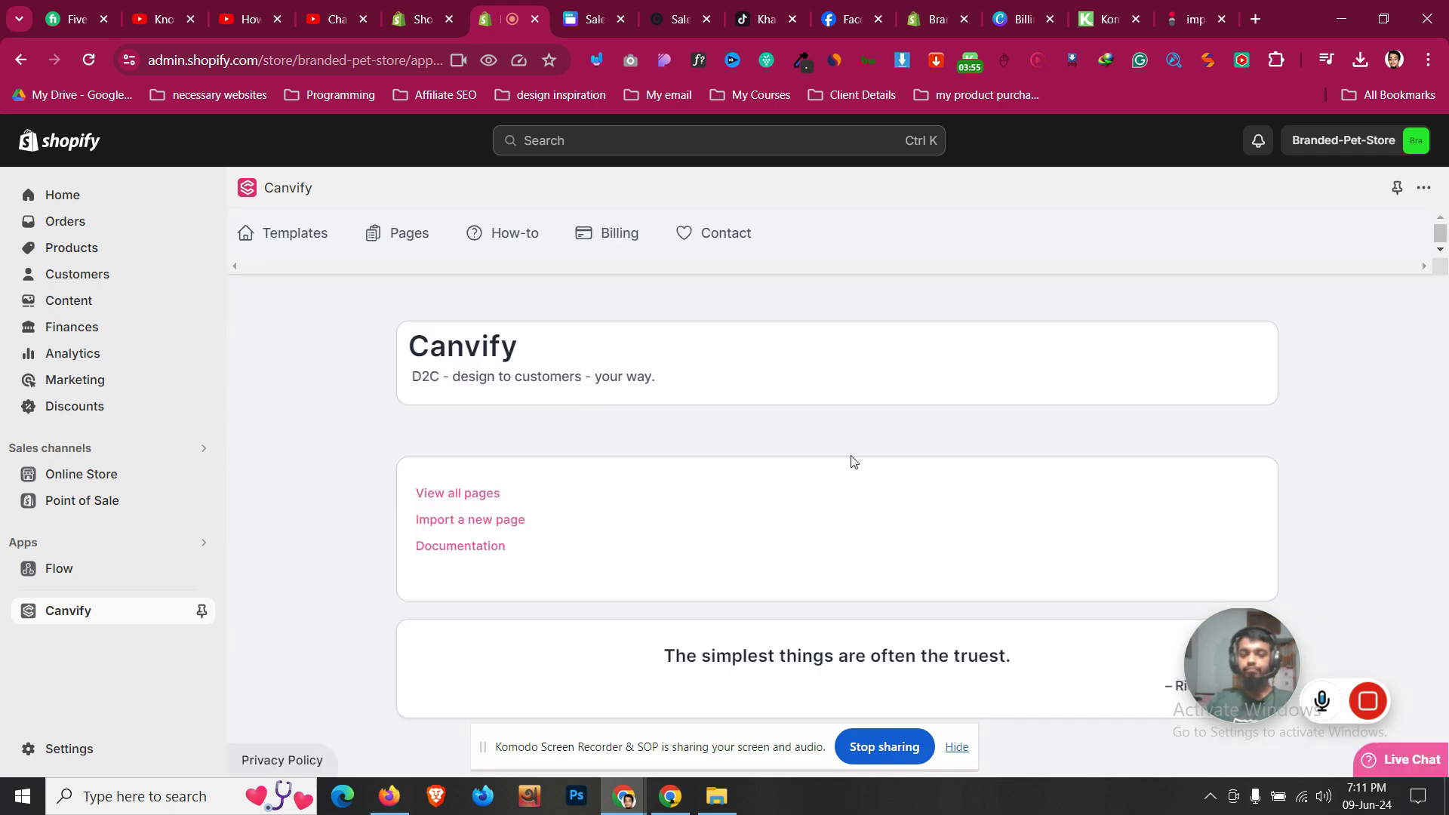
left_click(426, 249)
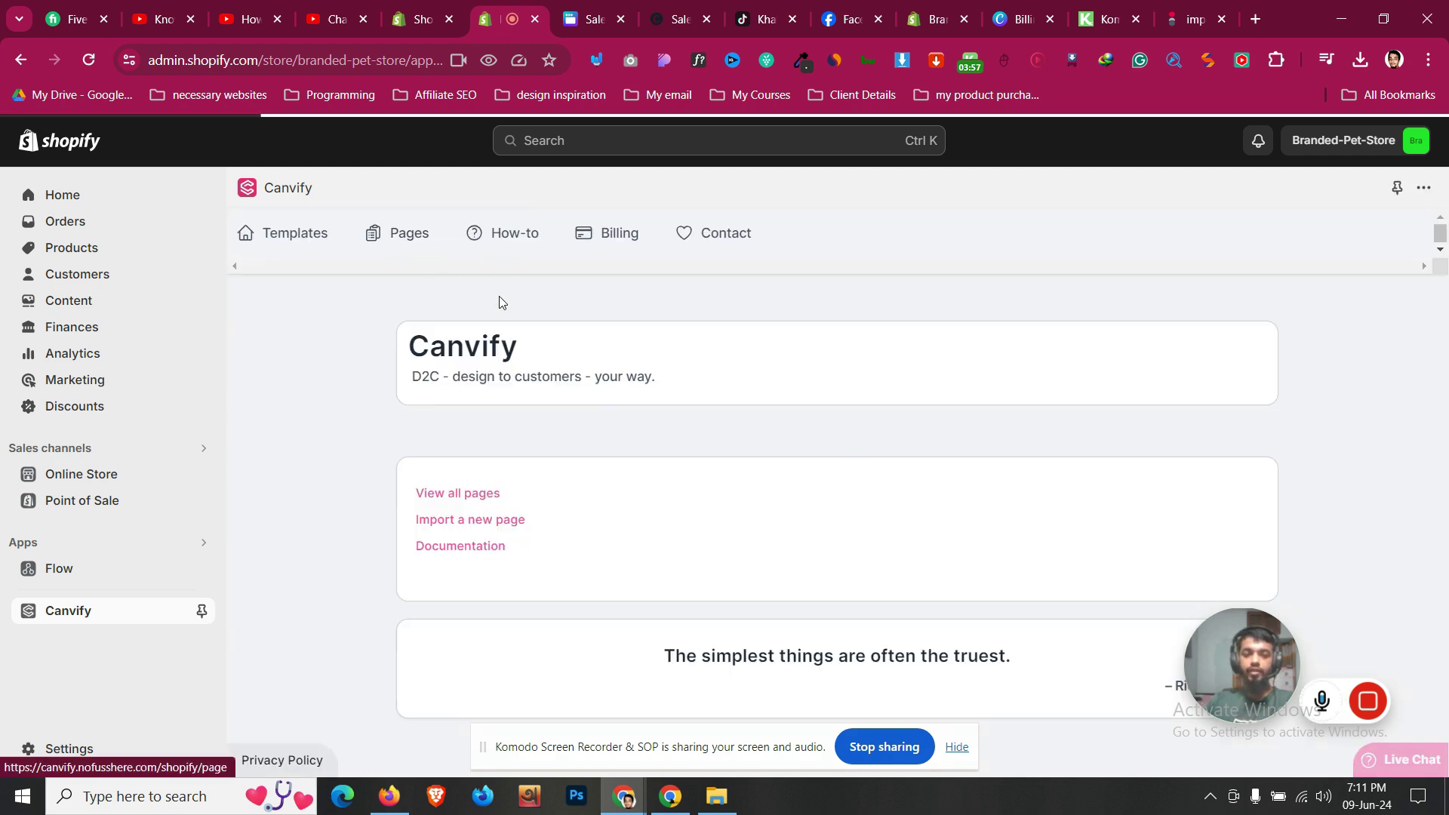
View the current Sales Page on the storefront, then return to the Canvify pages list
left_click(1163, 511)
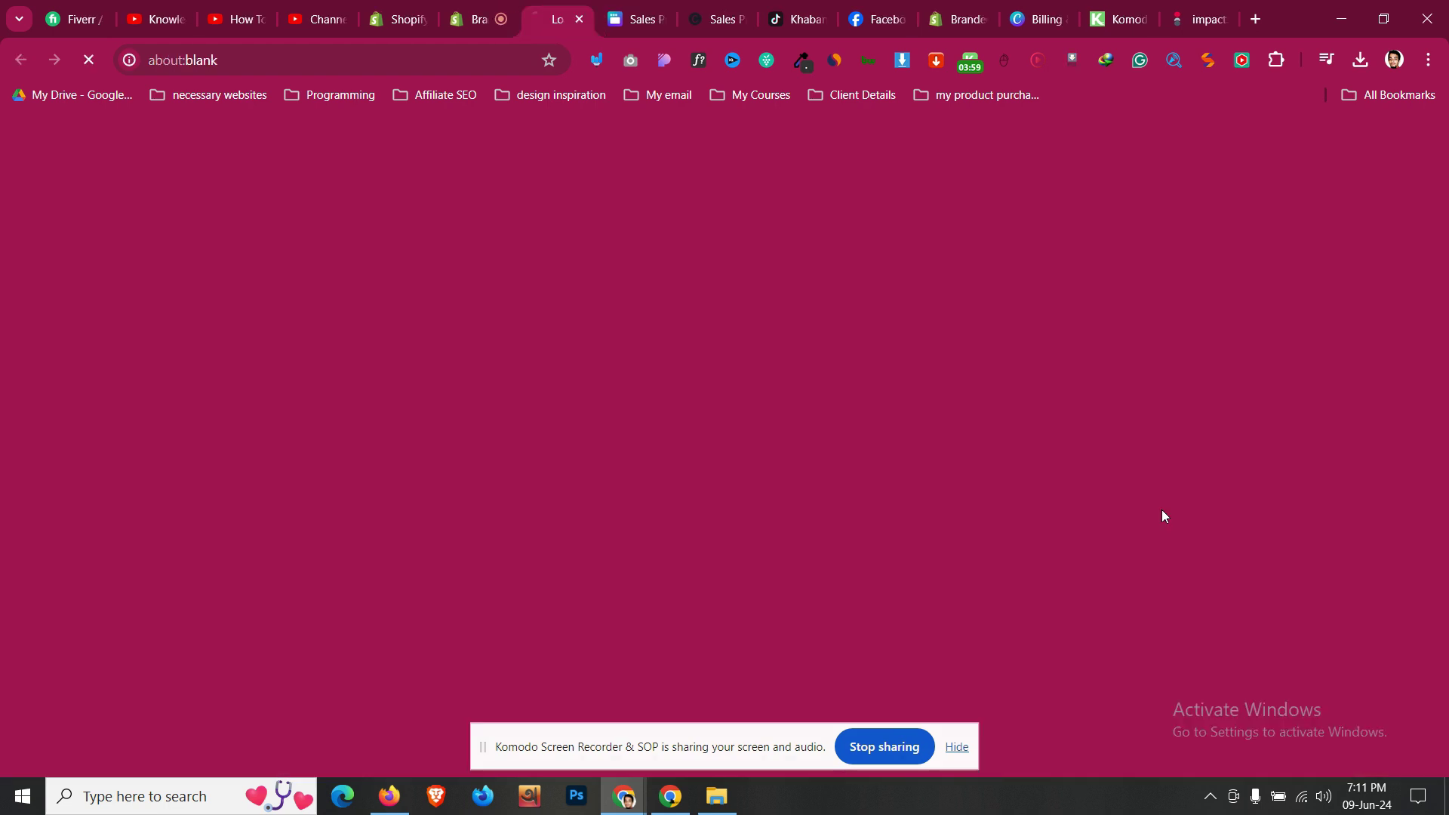
scroll(695, 409, "down", 3)
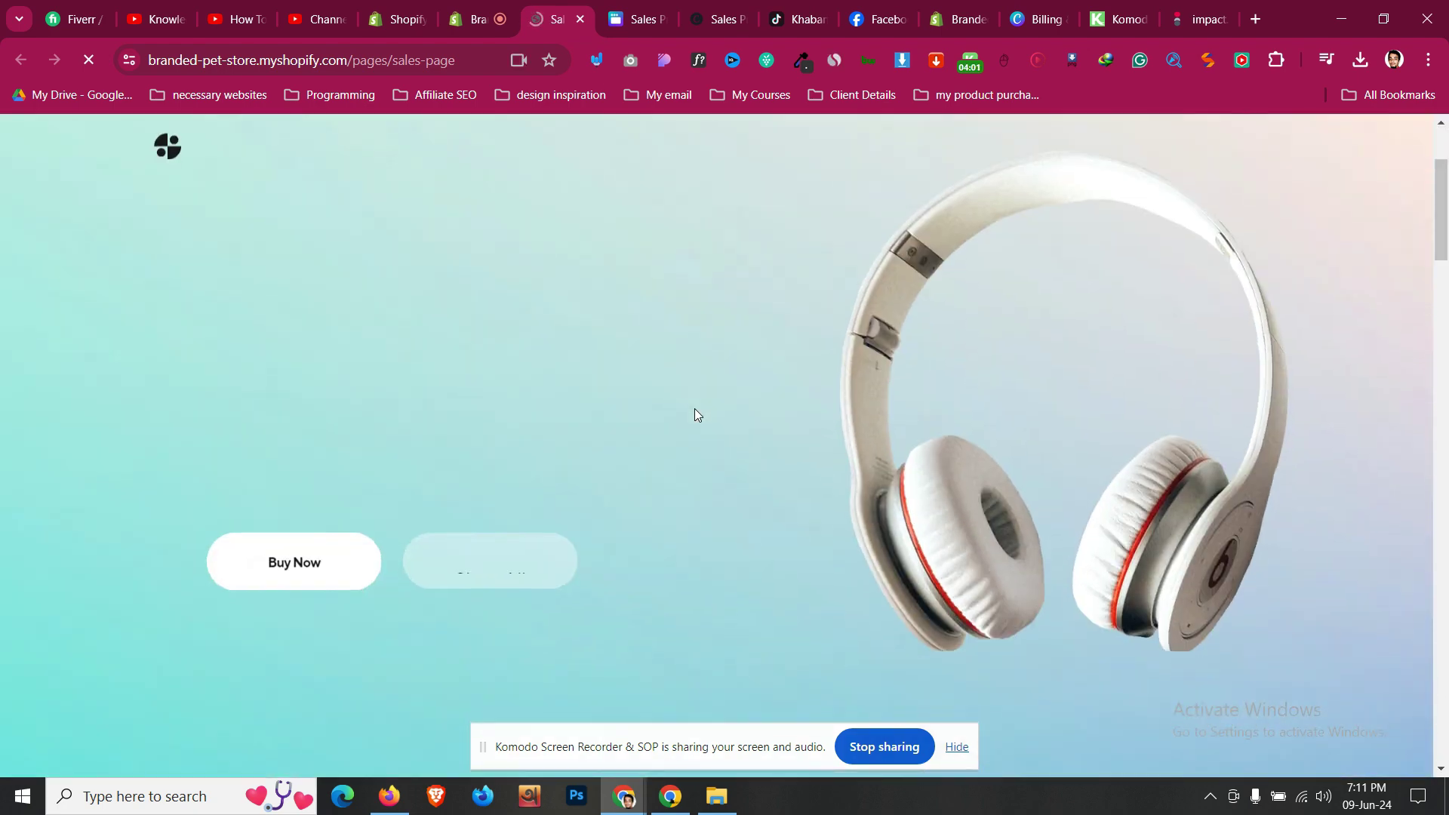
scroll(695, 409, "down", 5)
scroll(694, 409, "down", 5)
scroll(694, 409, "down", 5)
scroll(694, 409, "up", 3)
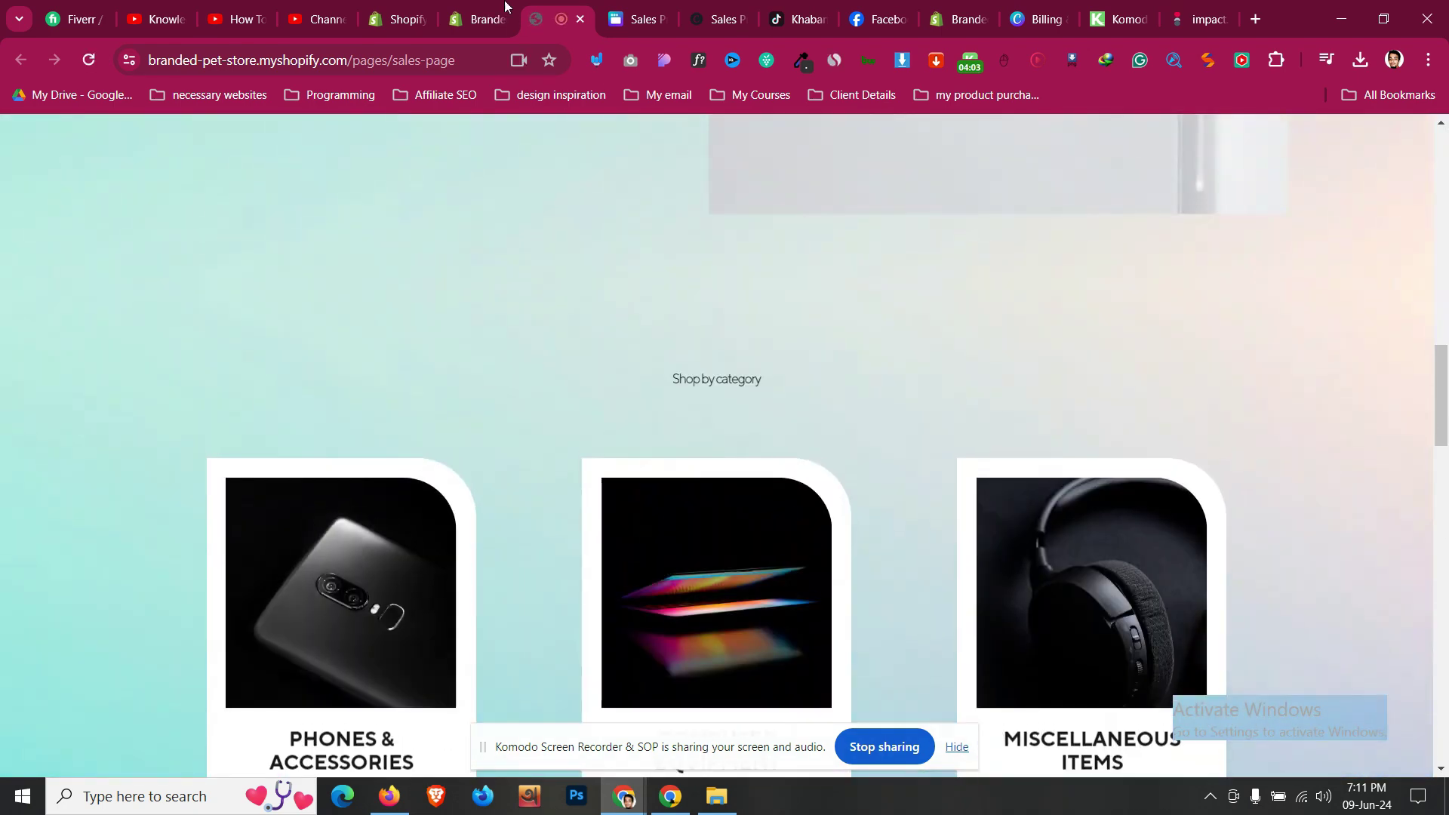
left_click(479, 19)
Update the Canvify Sales Page, then dismiss Canva's website-is-live notice and resume editing
left_click(1224, 513)
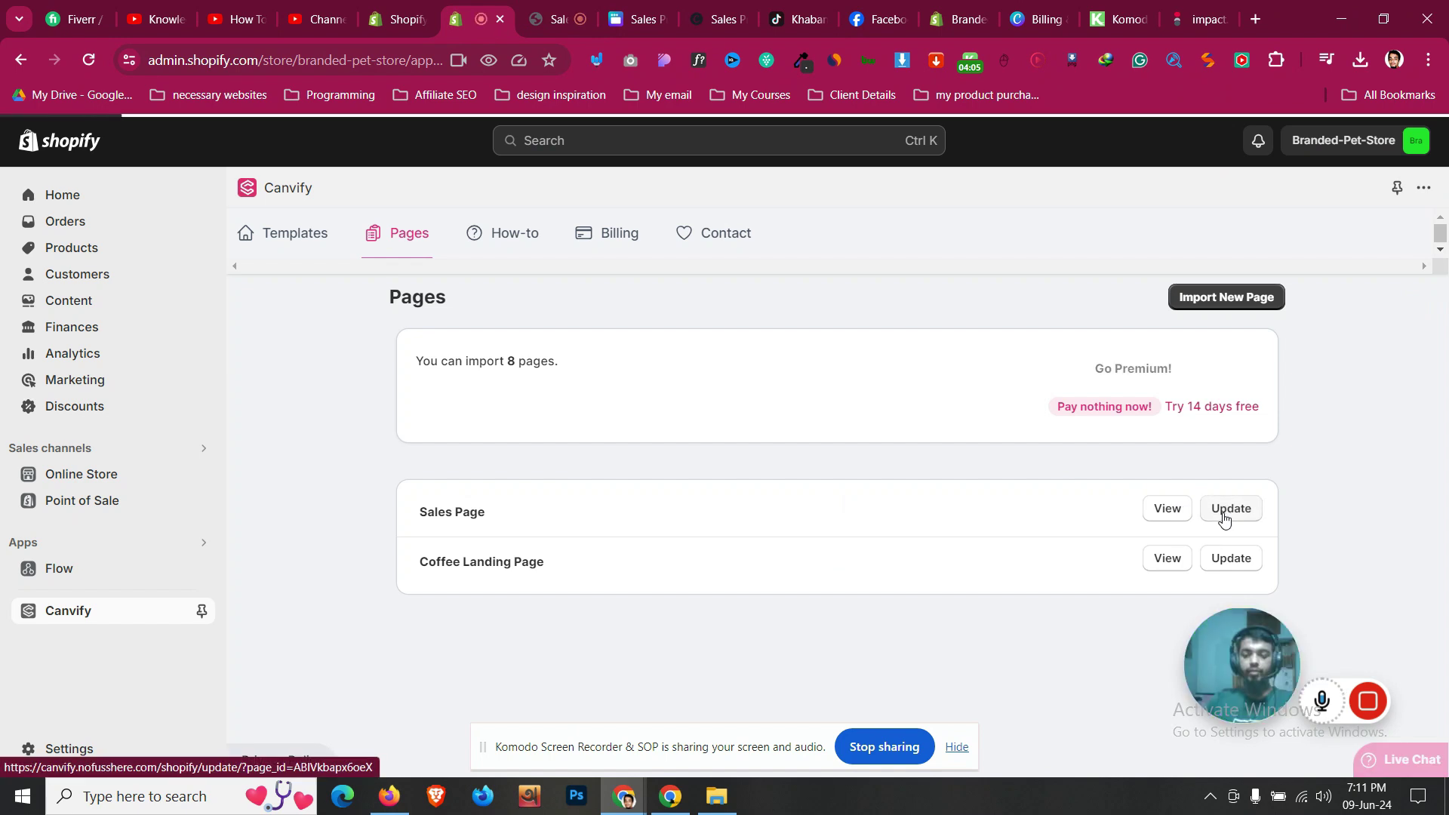
left_click(1170, 598)
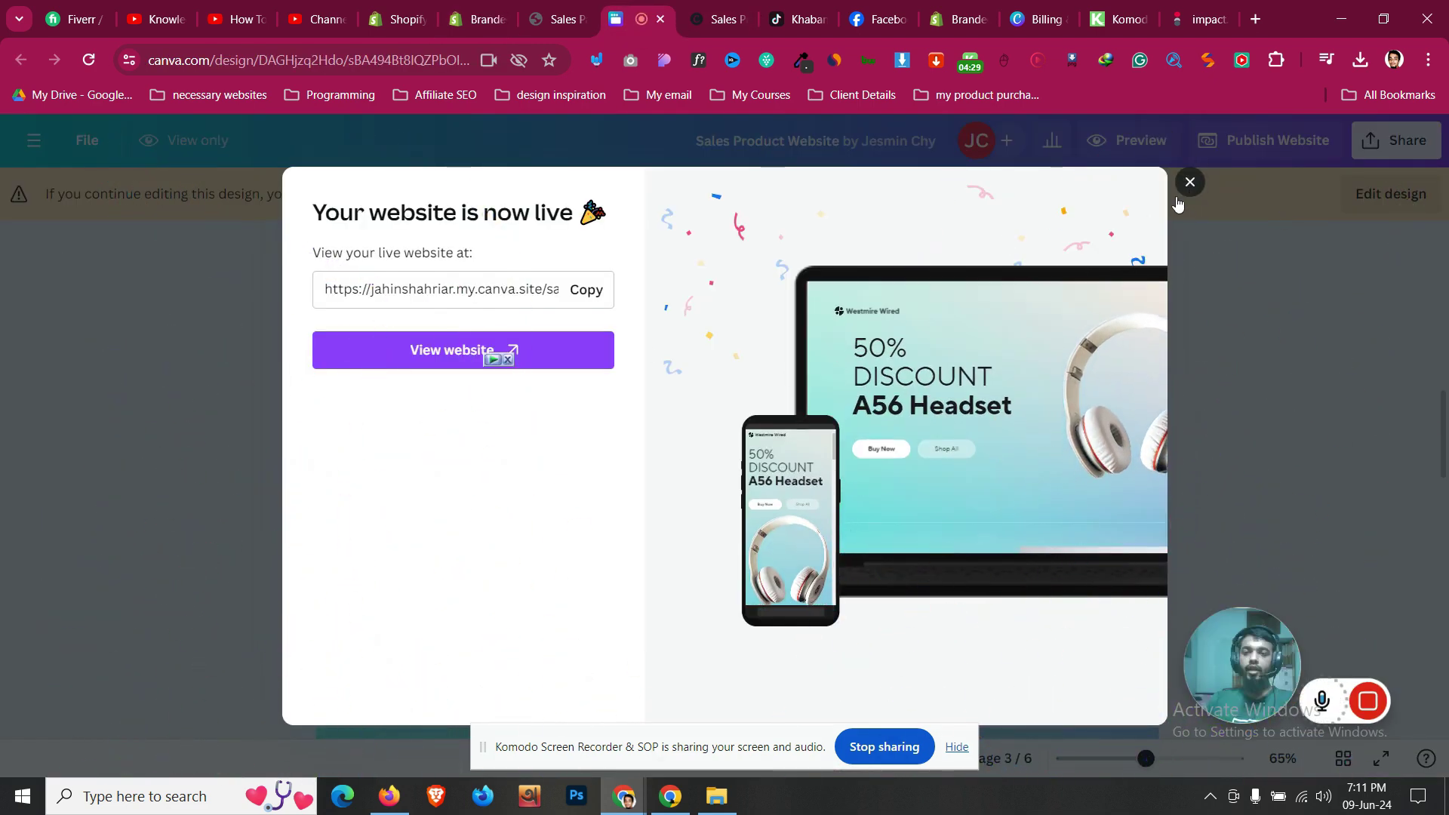
left_click(1191, 182)
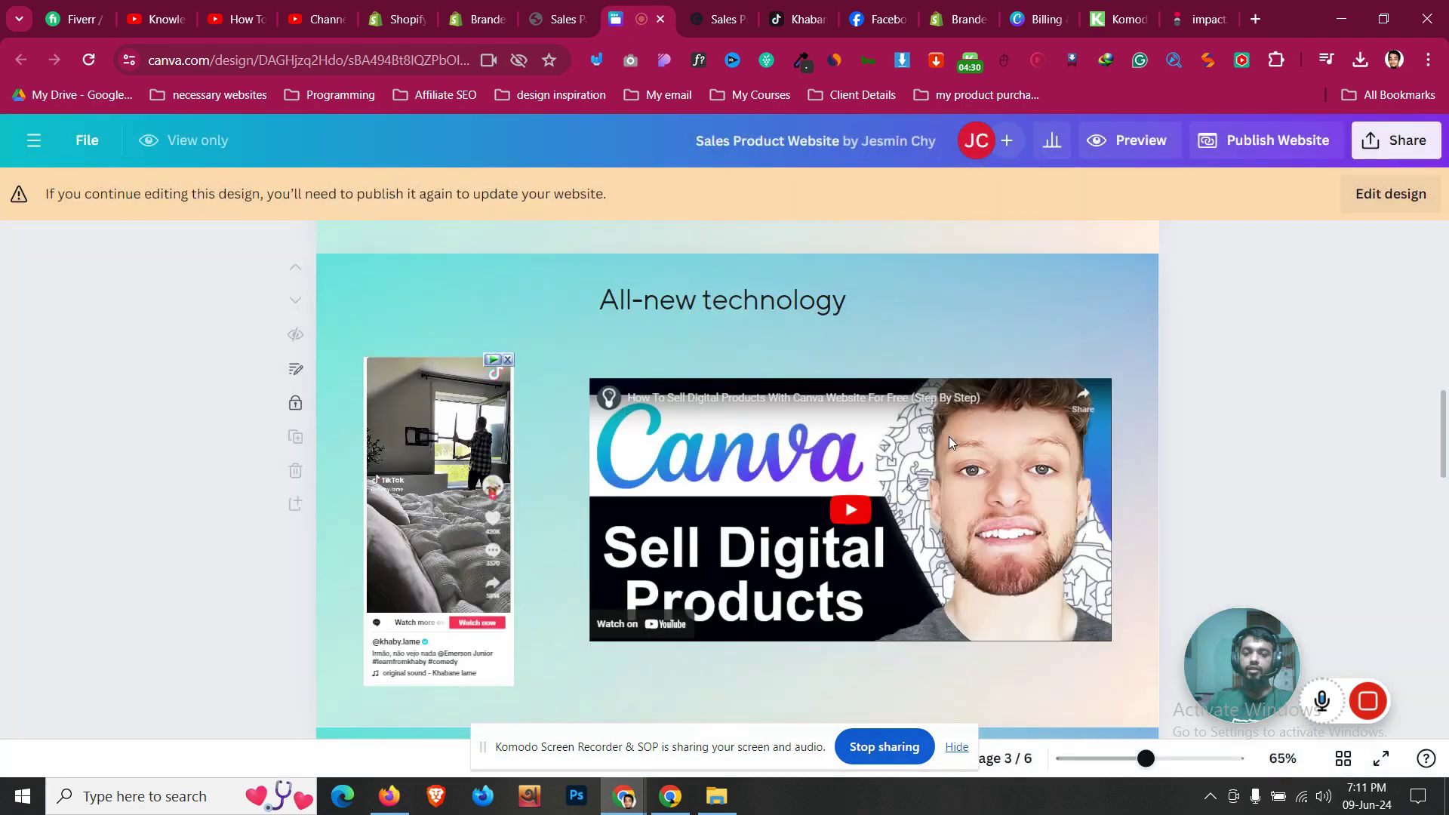
left_click(1384, 202)
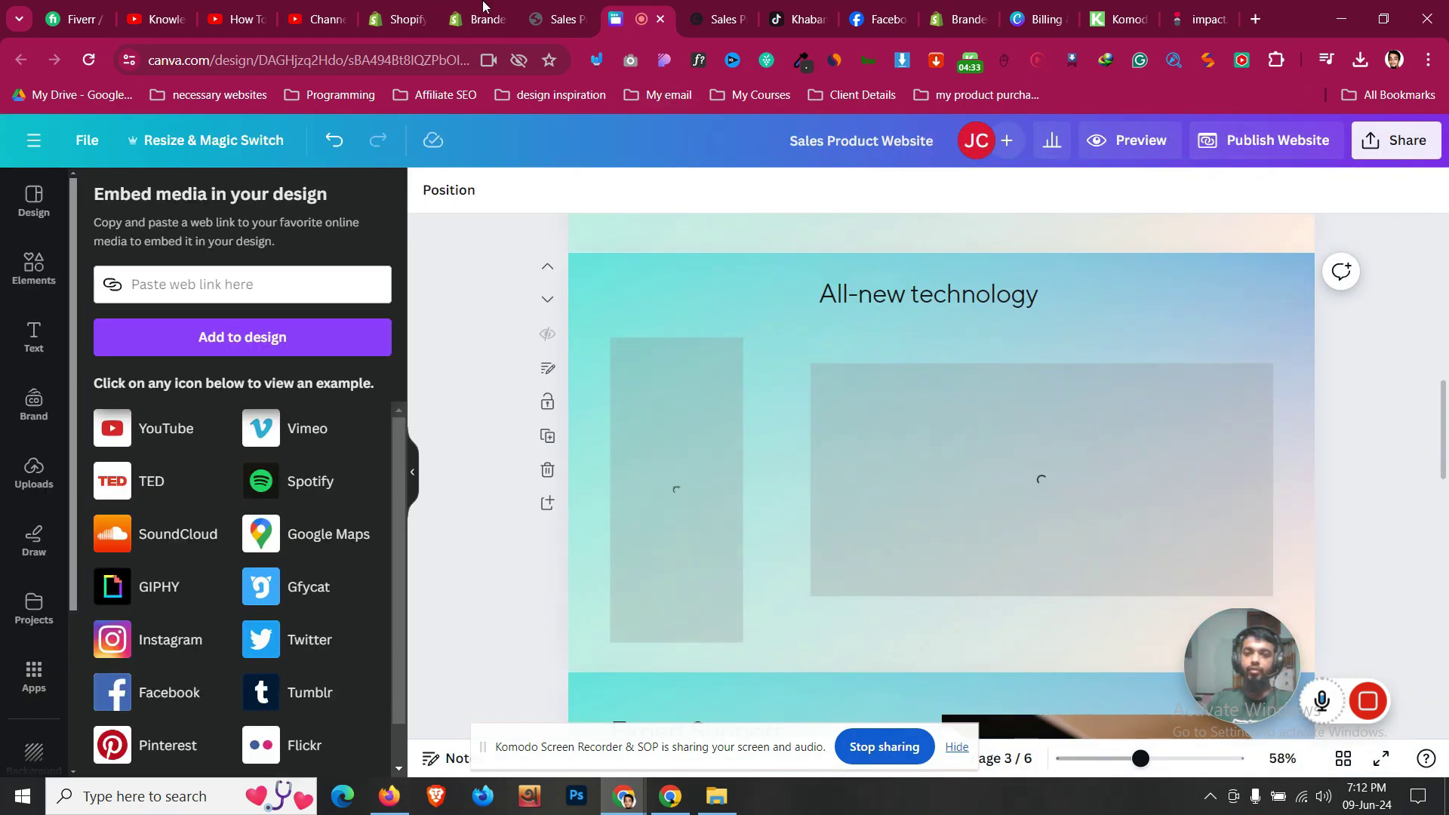